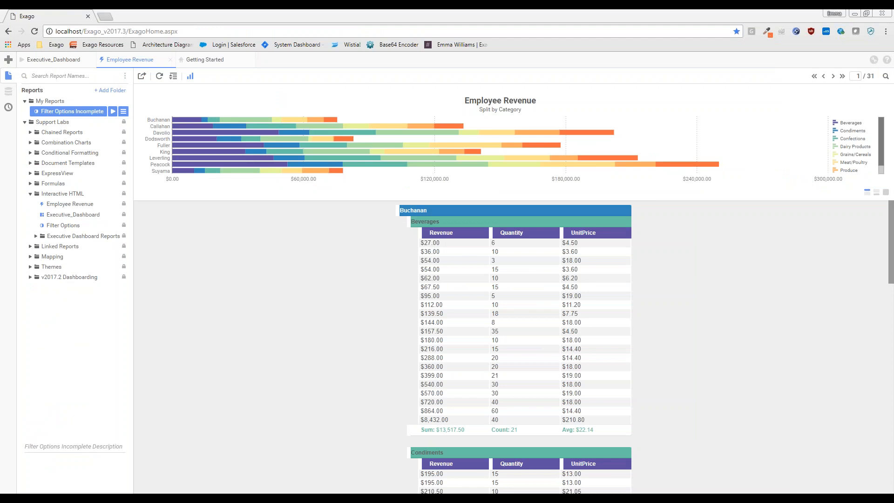
# - Select the Support Labs folder in the report tree
pyautogui.moveTo(893, 210); pyautogui.dragTo(378, 9)
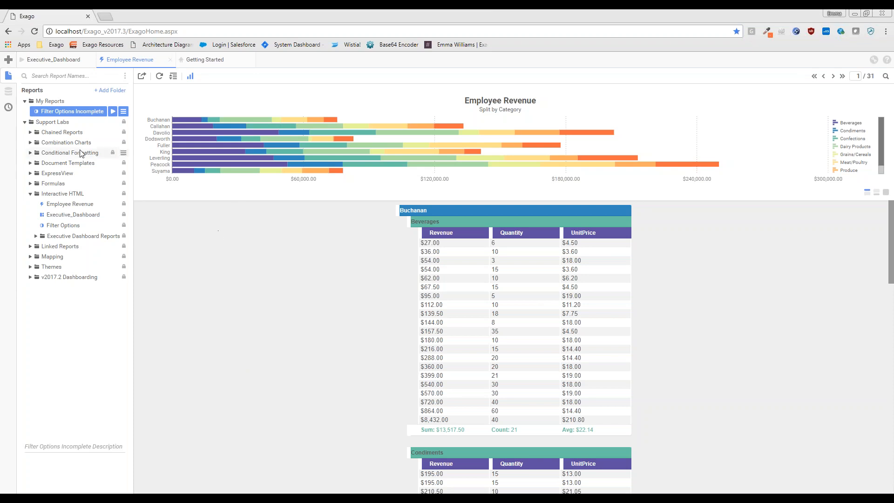
pyautogui.click(70, 123)
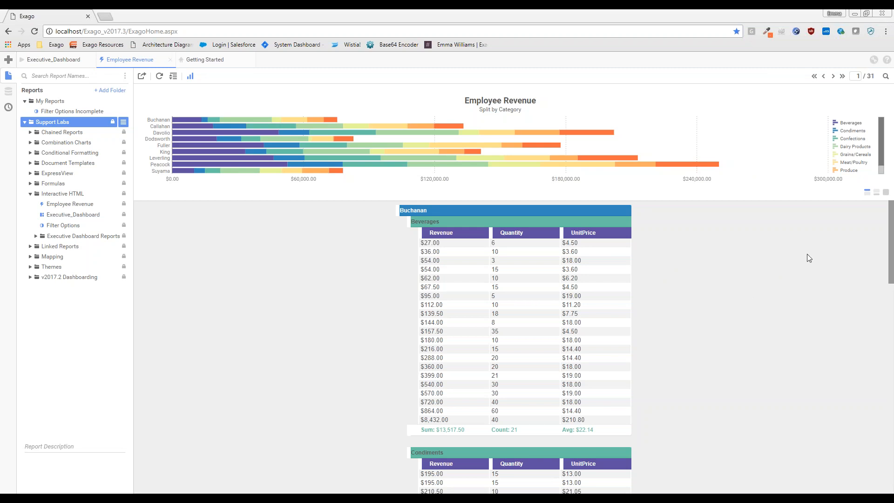
# - Place the chart below the report data, return it above, and expand it to fill the whole report area
pyautogui.click(878, 192)
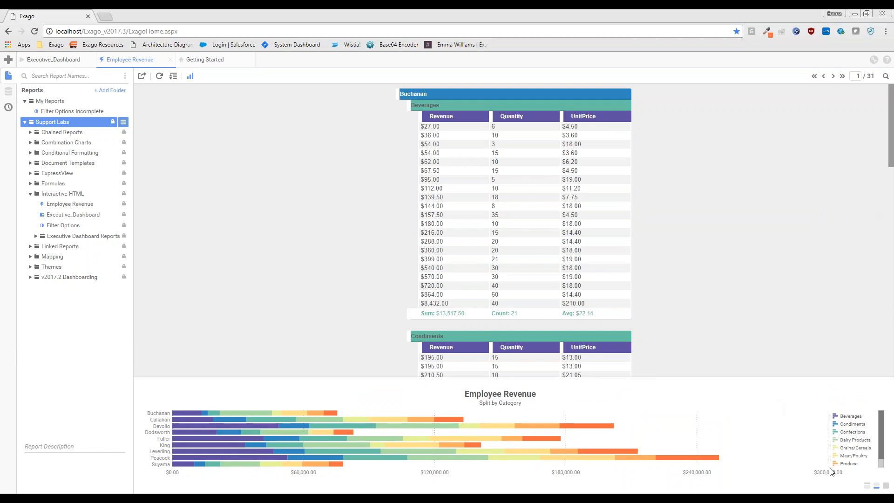
pyautogui.click(867, 486)
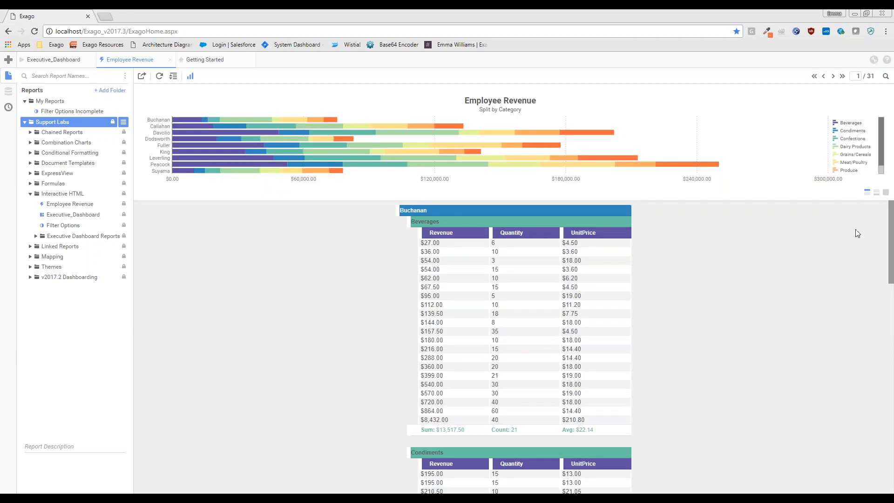
pyautogui.click(887, 193)
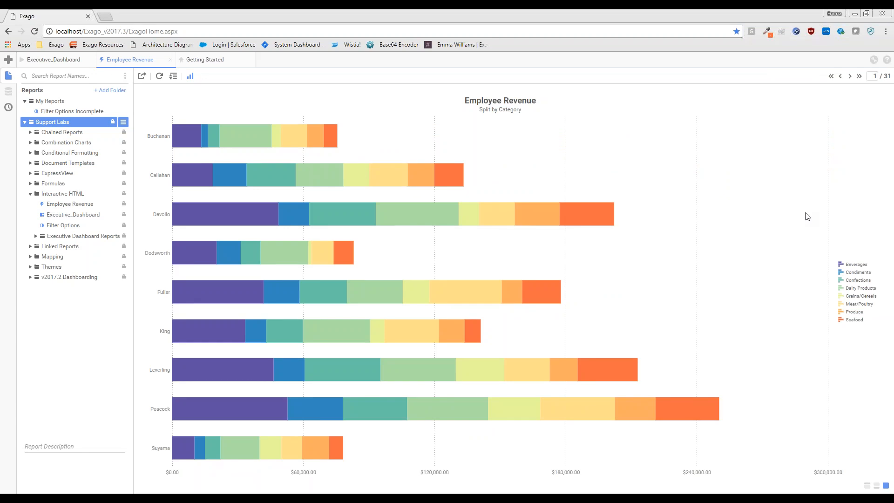
# - Hide the Beverages, Condiments, Confections, Dairy Products, Grains/Cereals and Meat/Poultry series in the Employee Revenue chart
pyautogui.click(857, 264)
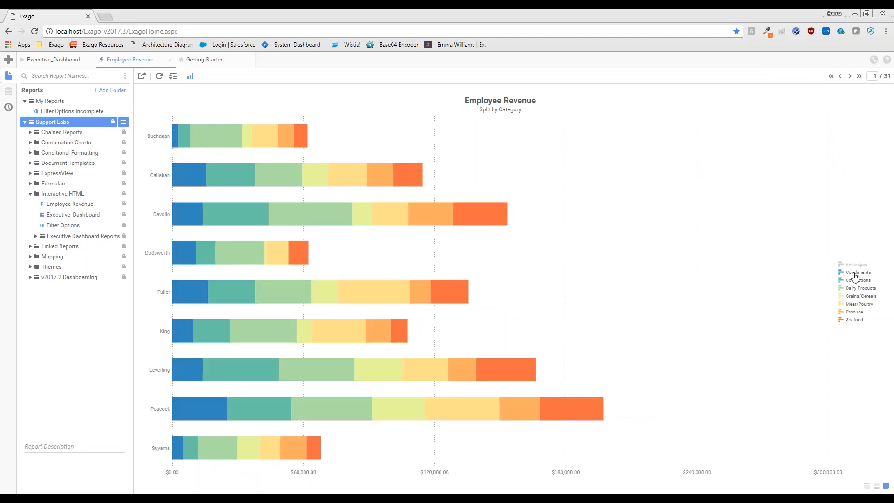
pyautogui.click(856, 274)
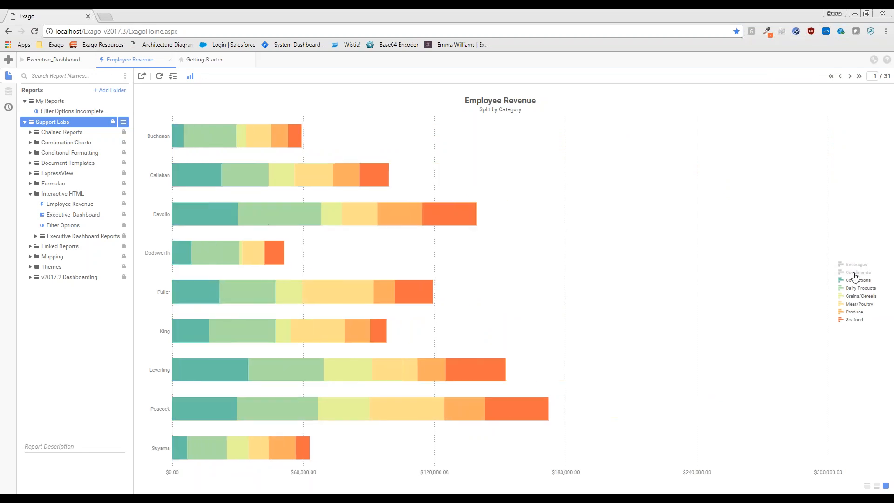
pyautogui.click(858, 280)
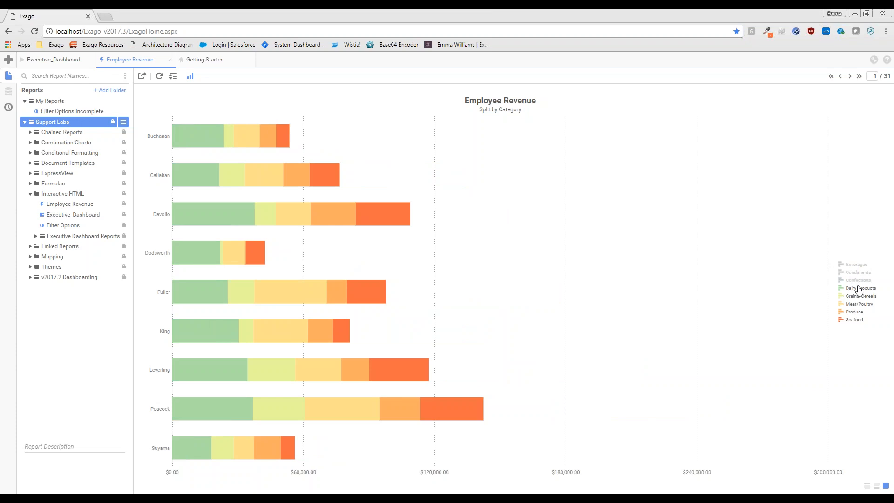
pyautogui.click(859, 288)
pyautogui.click(859, 296)
pyautogui.click(860, 303)
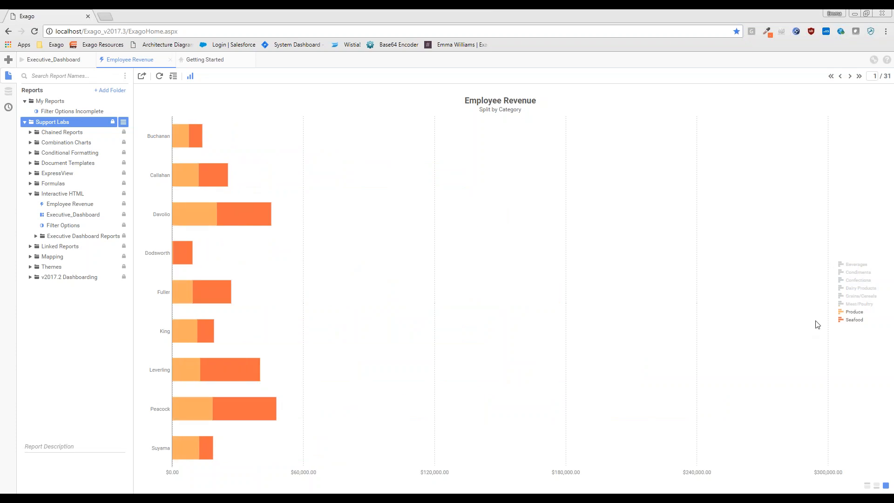
# - Hide the Produce series, toggle Meat/Poultry on and off, and show Dairy Products alongside Seafood in the chart
pyautogui.click(854, 312)
pyautogui.click(856, 305)
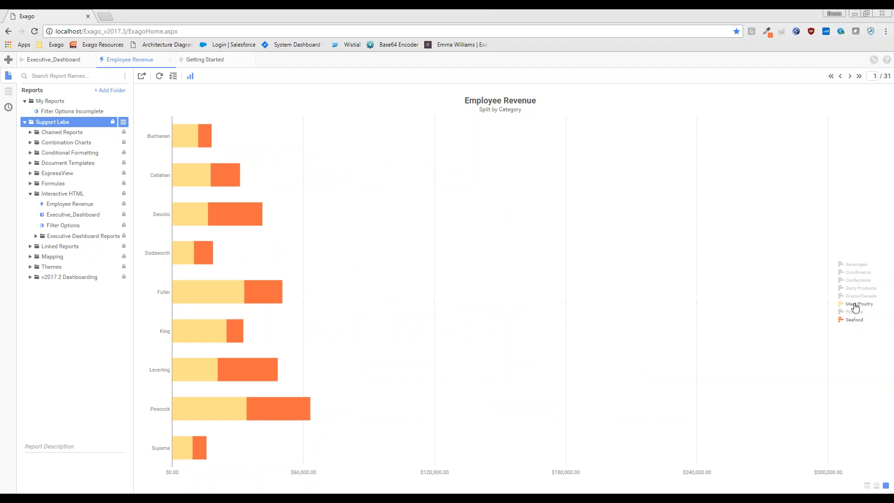
pyautogui.click(856, 304)
pyautogui.click(849, 289)
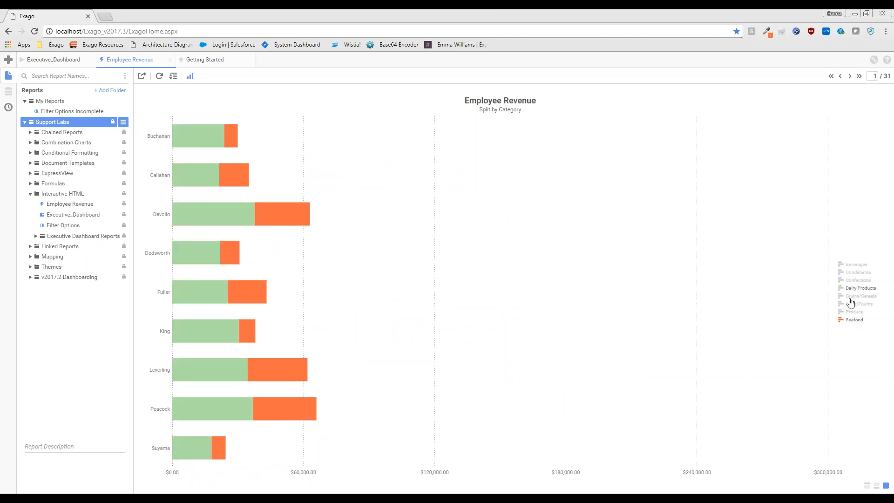
# - Show all remaining hidden categories in the chart again and dock the chart above the report data
pyautogui.click(852, 304)
pyautogui.click(853, 312)
pyautogui.click(856, 297)
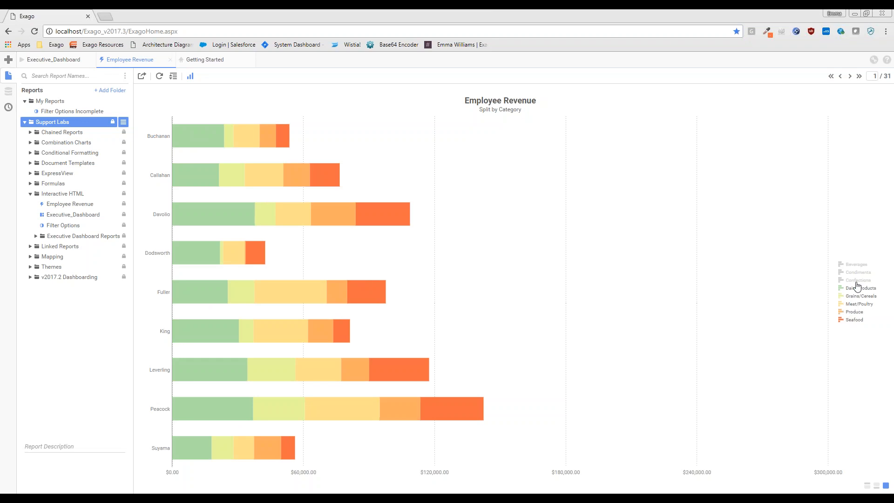
pyautogui.click(858, 280)
pyautogui.click(851, 272)
pyautogui.click(846, 265)
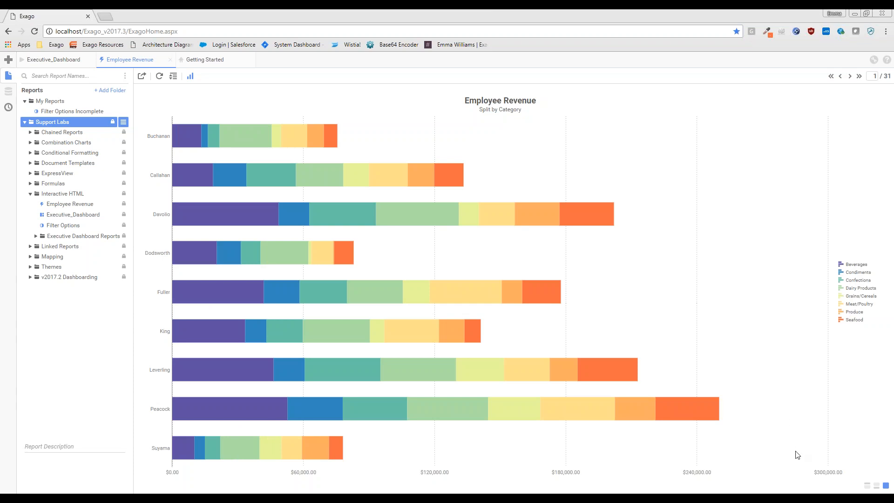
pyautogui.click(867, 487)
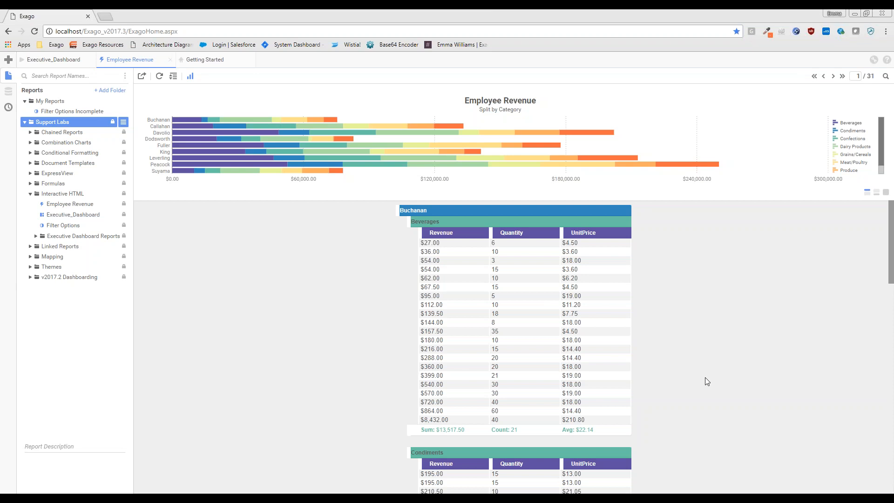
# - Check the UnitPrice summary options in the Beverages footer and set the Revenue summary to Max
pyautogui.click(626, 431)
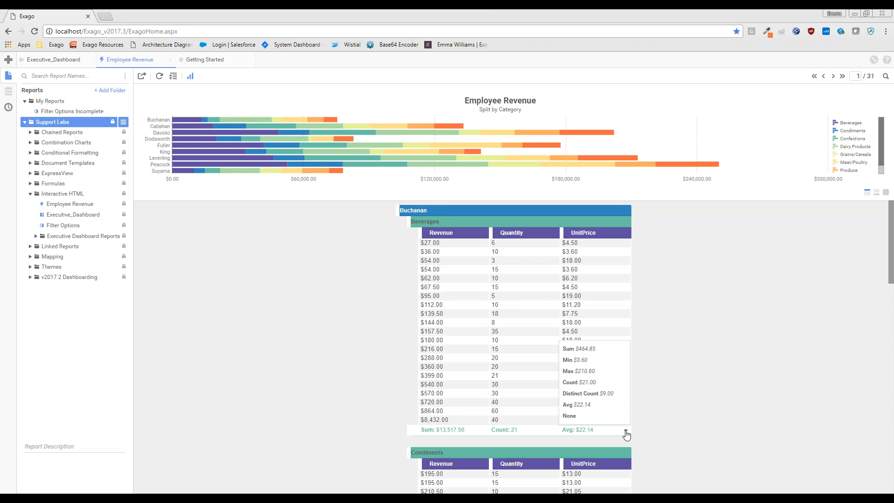
pyautogui.click(687, 415)
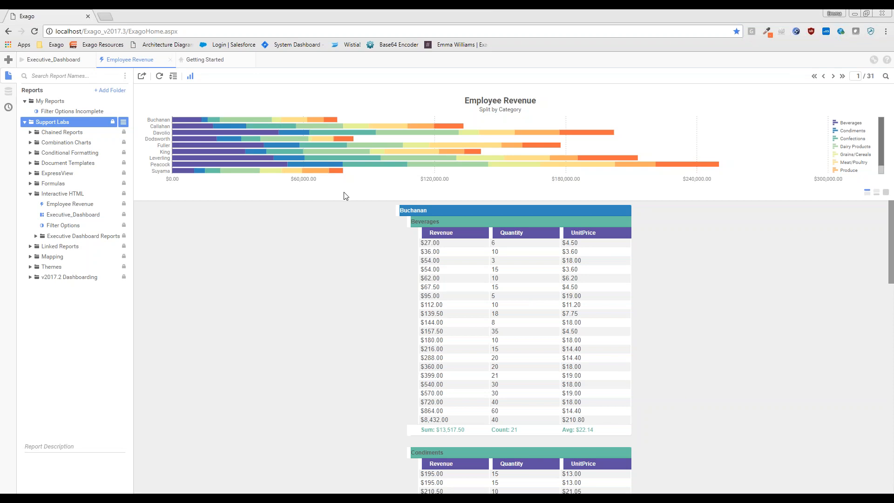
pyautogui.moveTo(451, 436)
pyautogui.click(474, 435)
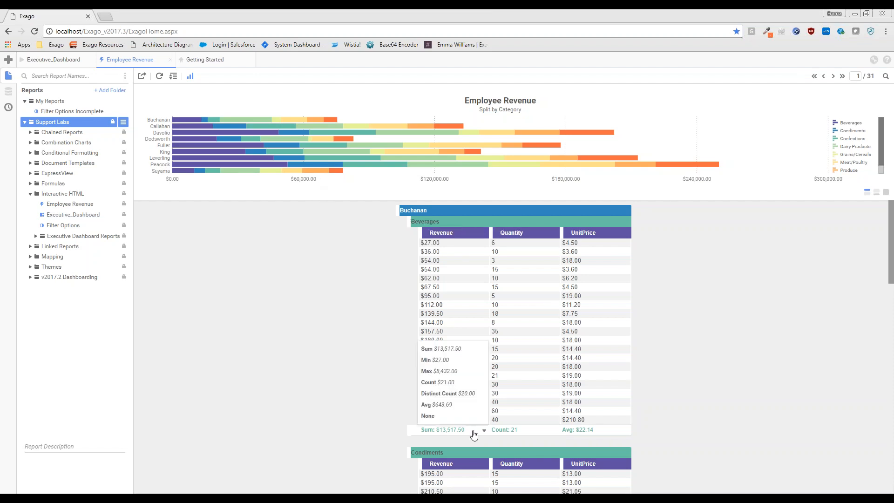
pyautogui.click(449, 374)
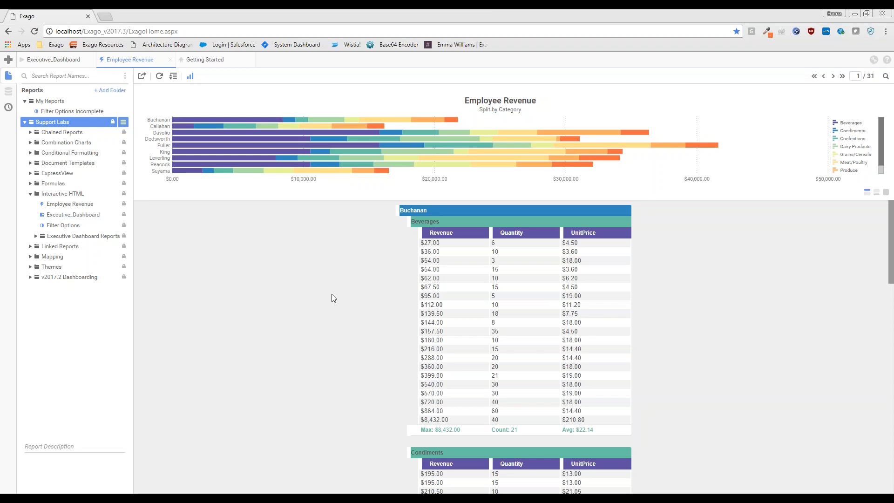
# - Exclude the detail rows from the report, and include them again
pyautogui.click(173, 77)
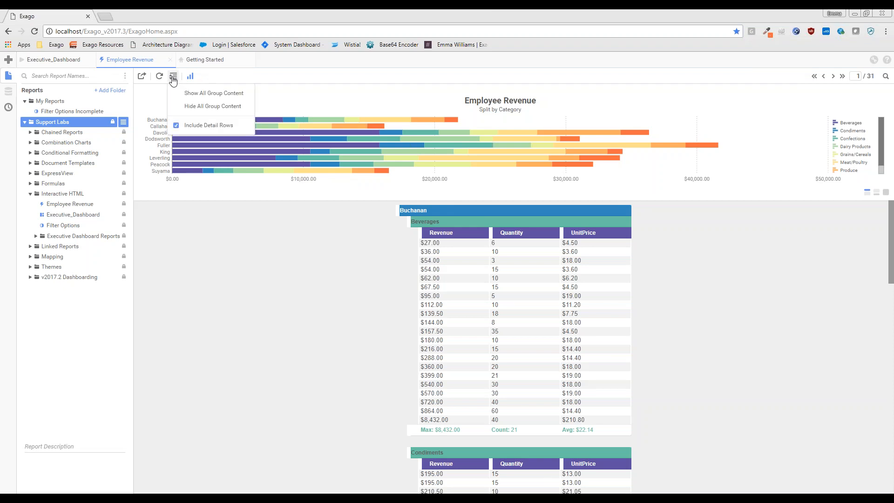
pyautogui.click(187, 127)
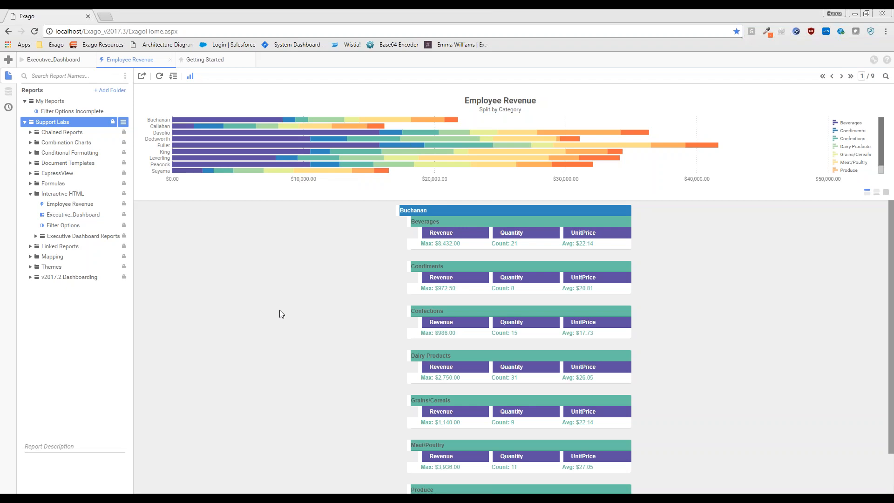
pyautogui.click(173, 76)
pyautogui.click(176, 125)
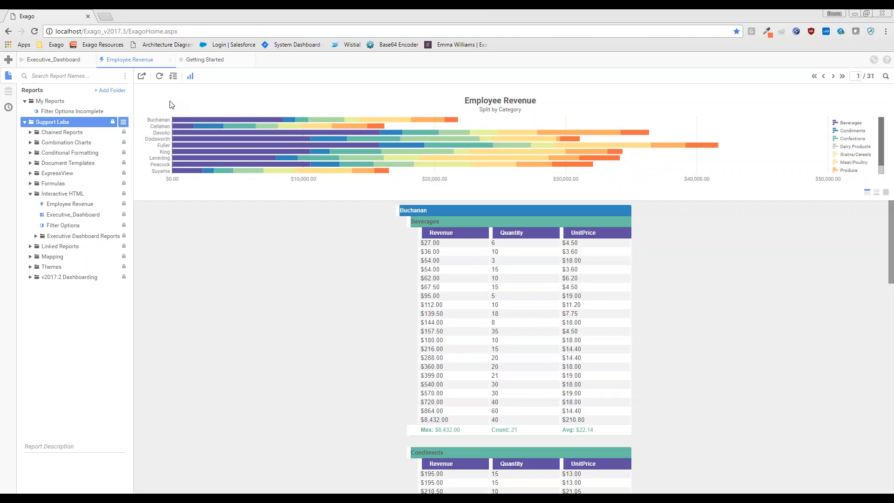
# - Hide all group content in the report and look through the collapsed employee groups
pyautogui.click(173, 76)
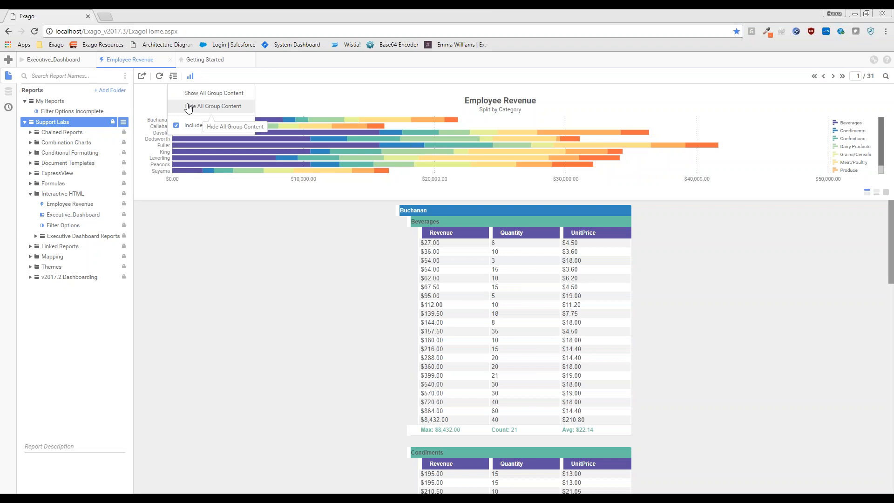
pyautogui.click(189, 106)
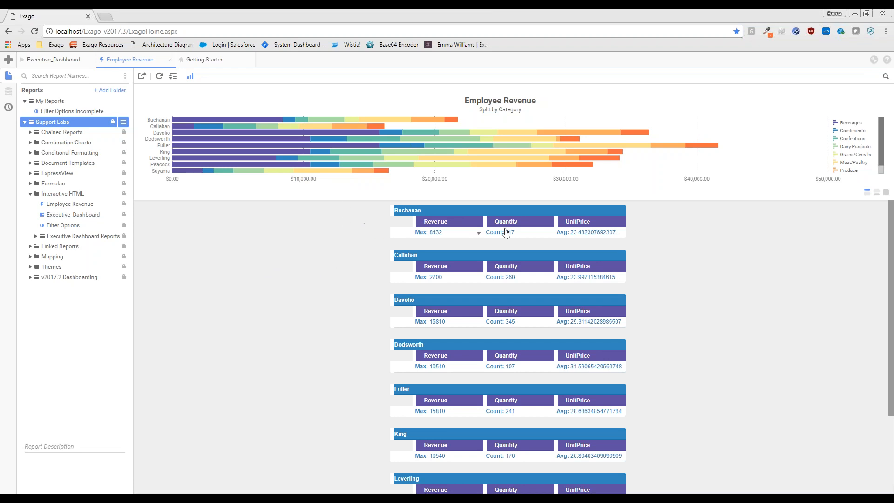
pyautogui.scroll(-3, 282, 264)
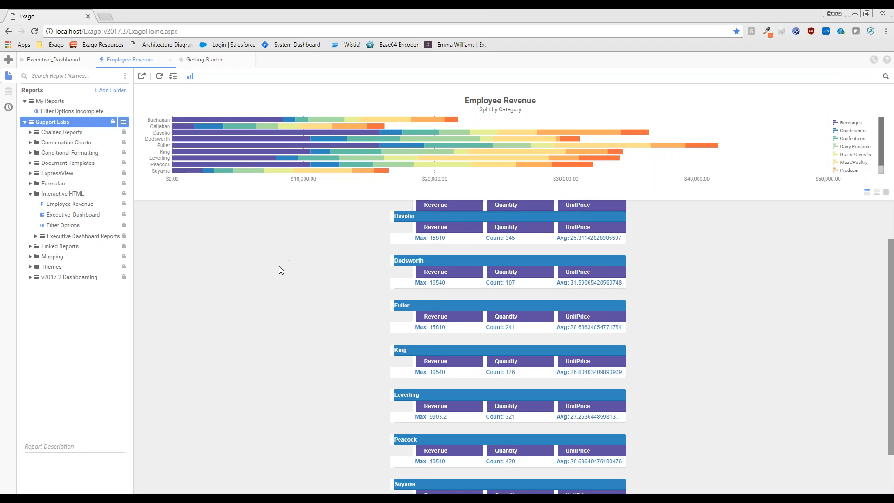
pyautogui.scroll(3, 280, 269)
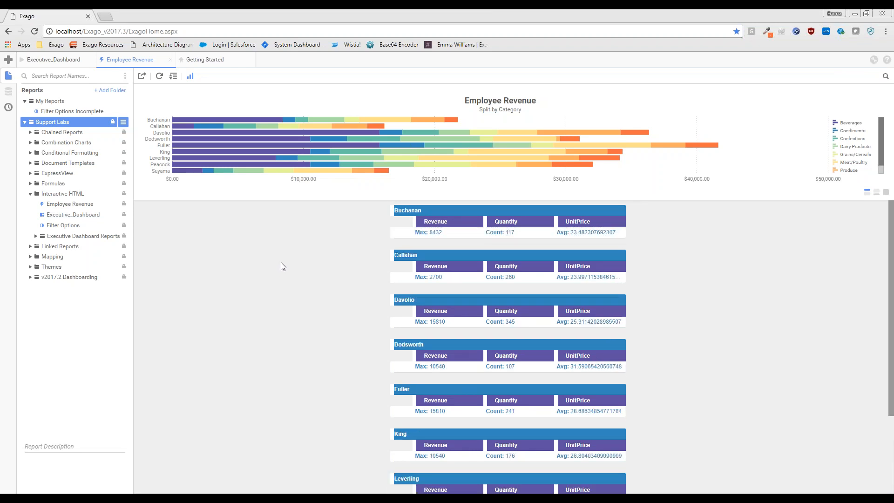
# - Expand the first employee's group and look through the report's first and second pages
pyautogui.click(490, 213)
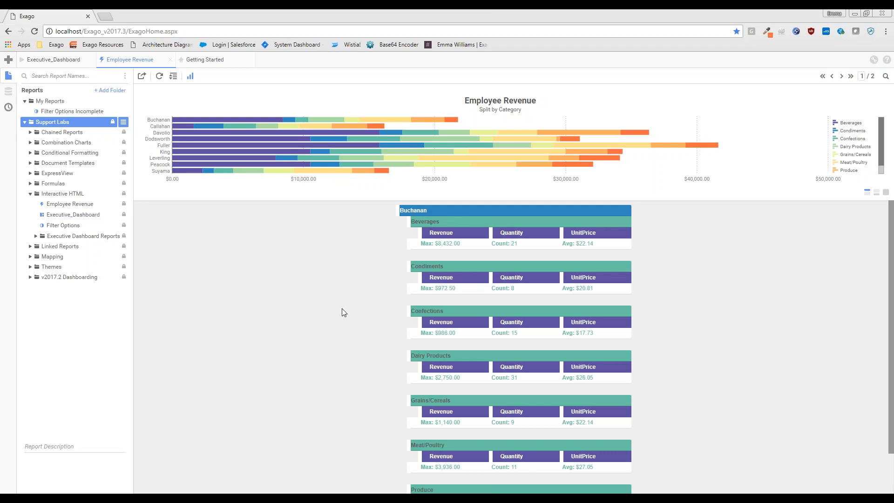
pyautogui.scroll(-2, 340, 308)
pyautogui.scroll(2, 331, 306)
pyautogui.click(842, 76)
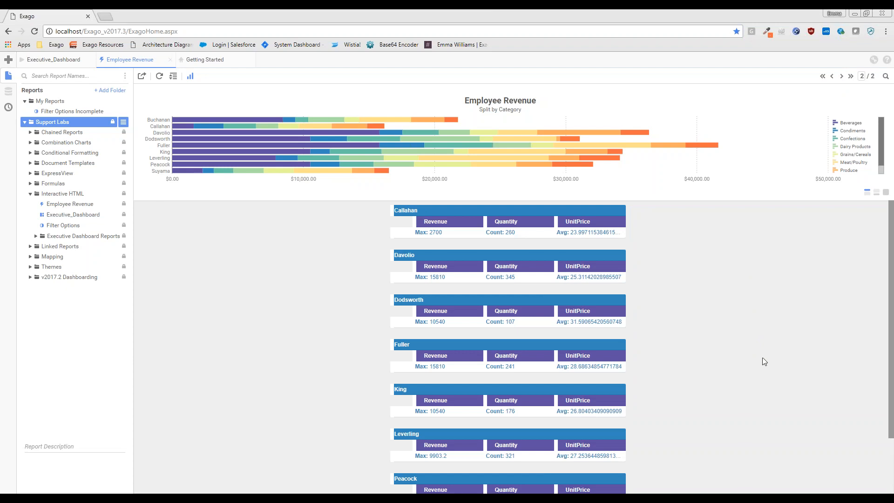
pyautogui.click(832, 76)
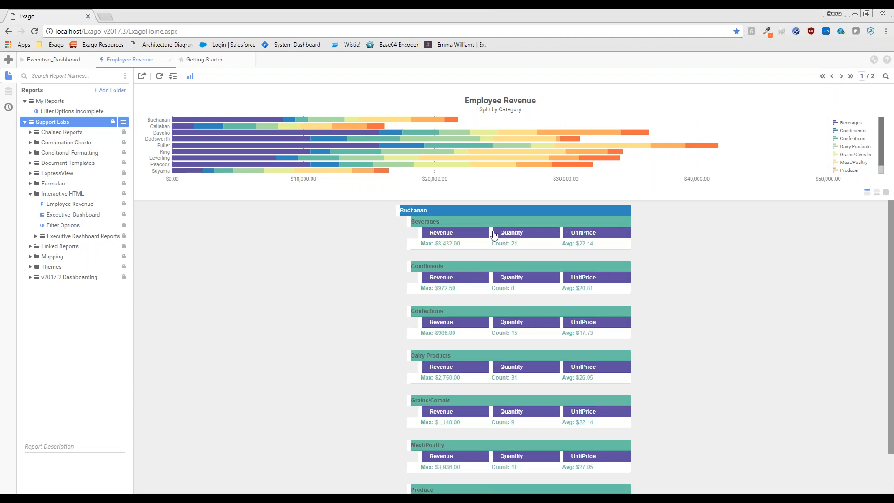
# - Expand the first employee's Confections details, and collapse both the Confections group and the employee group
pyautogui.click(524, 312)
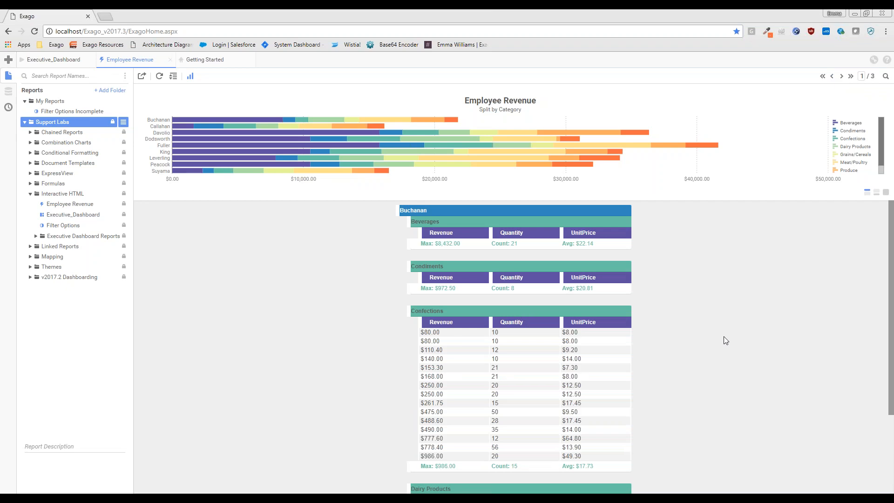
pyautogui.scroll(-1, 725, 340)
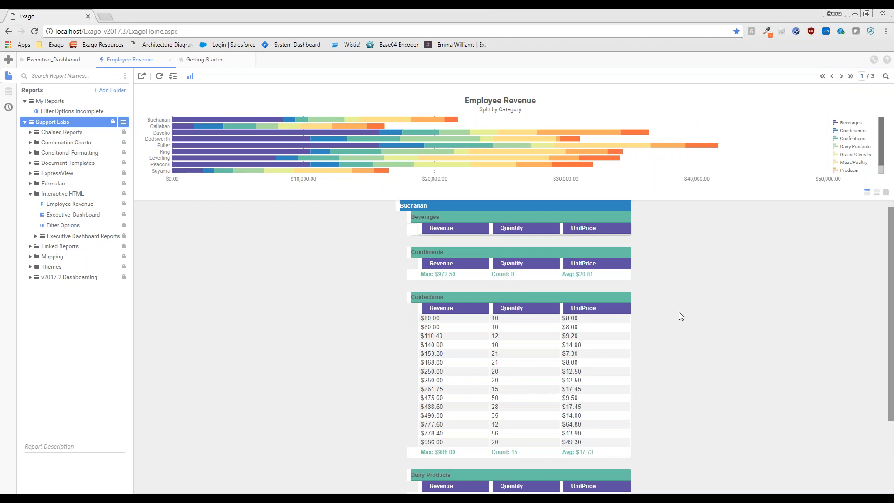
pyautogui.click(524, 299)
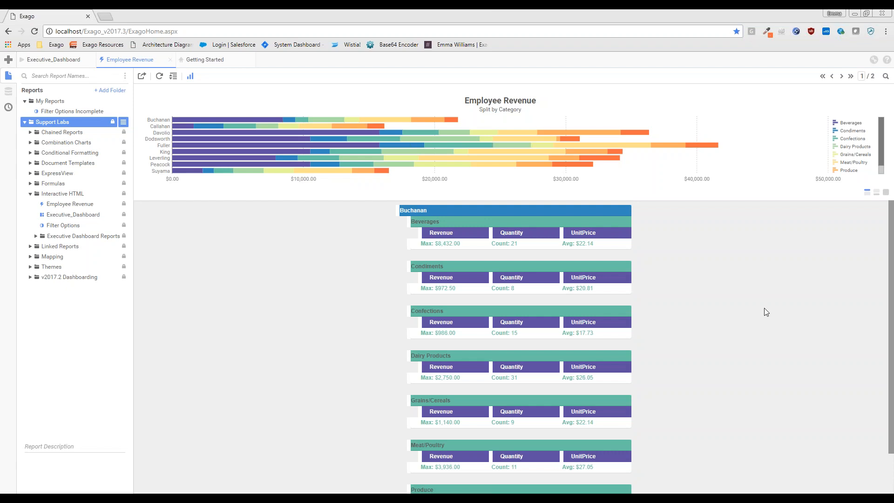
pyautogui.click(530, 210)
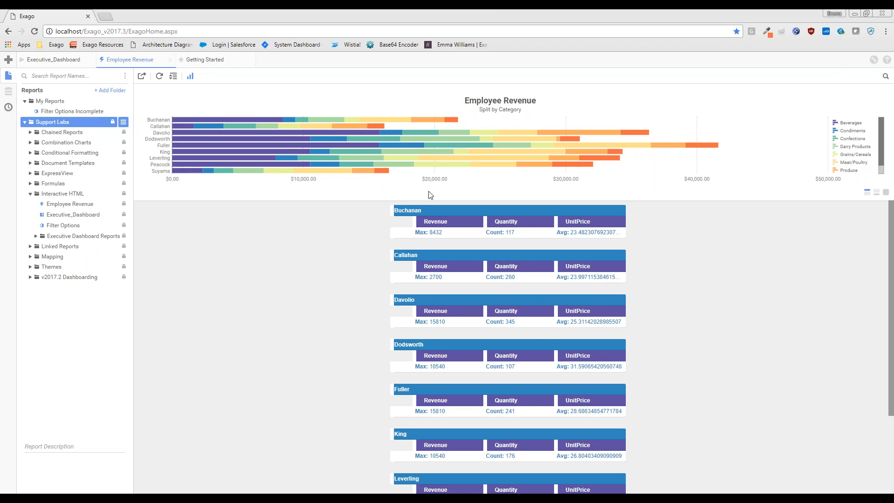
# - Filter the report by the second-to-last employee's Grains/Cereals chart segment, expand that employee's group, and clear the selected points
pyautogui.click(440, 164)
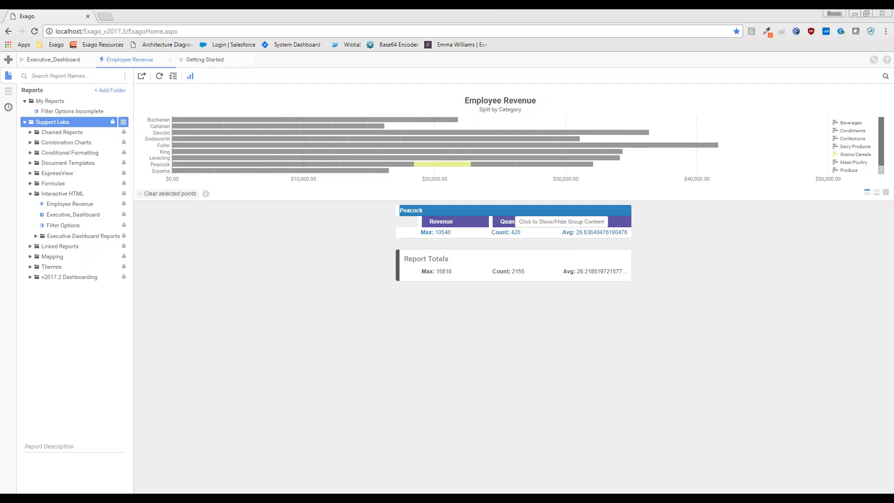
pyautogui.click(517, 212)
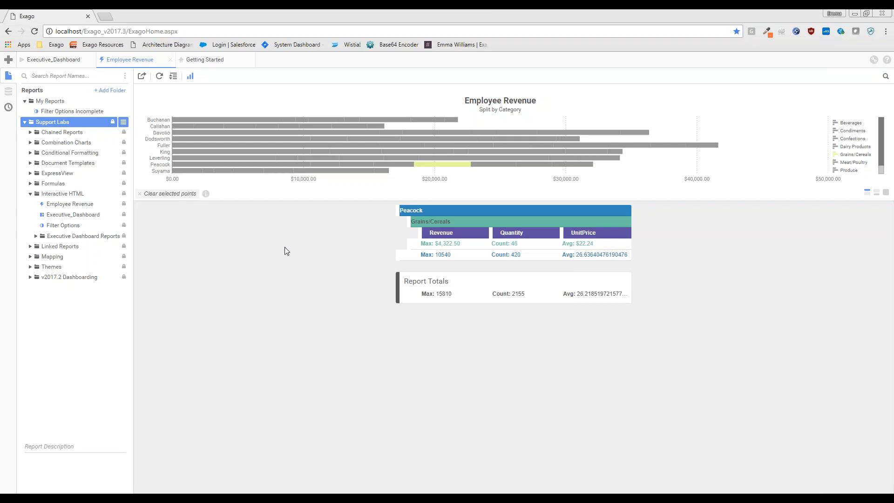
pyautogui.click(170, 193)
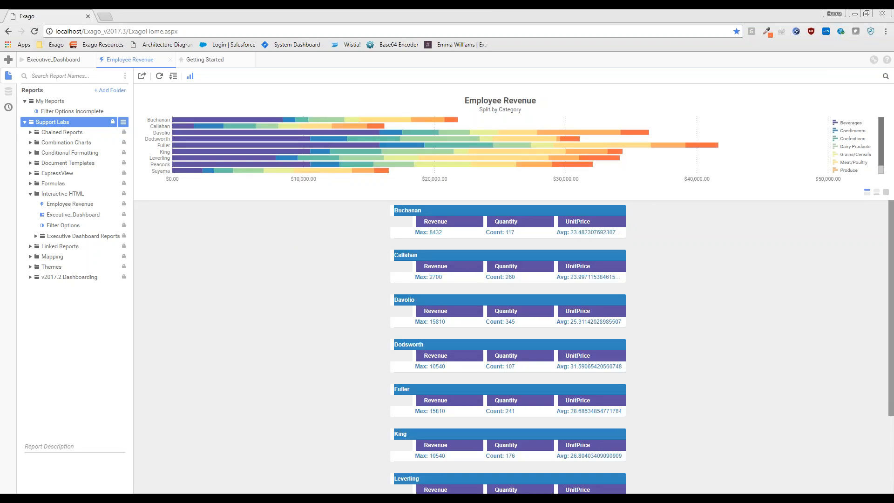
# - Switch to the Executive_Dashboard, filter its data by USA, and remove that country filter
pyautogui.click(47, 60)
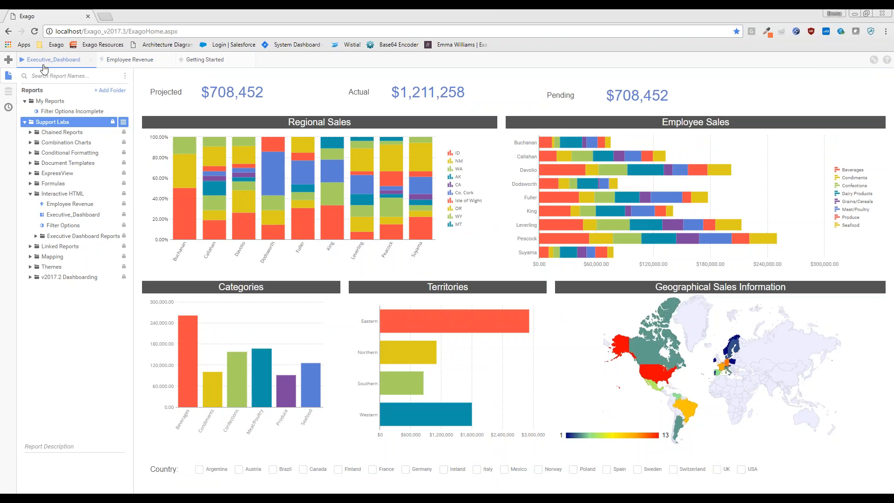
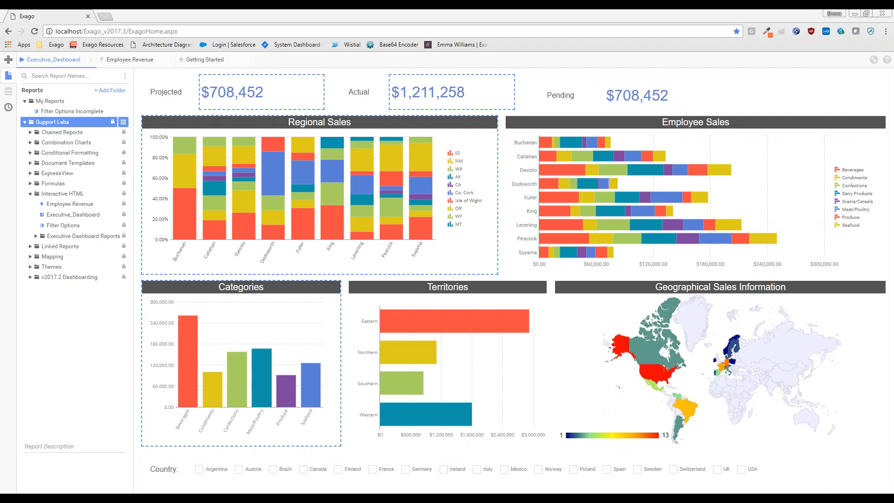
pyautogui.click(741, 470)
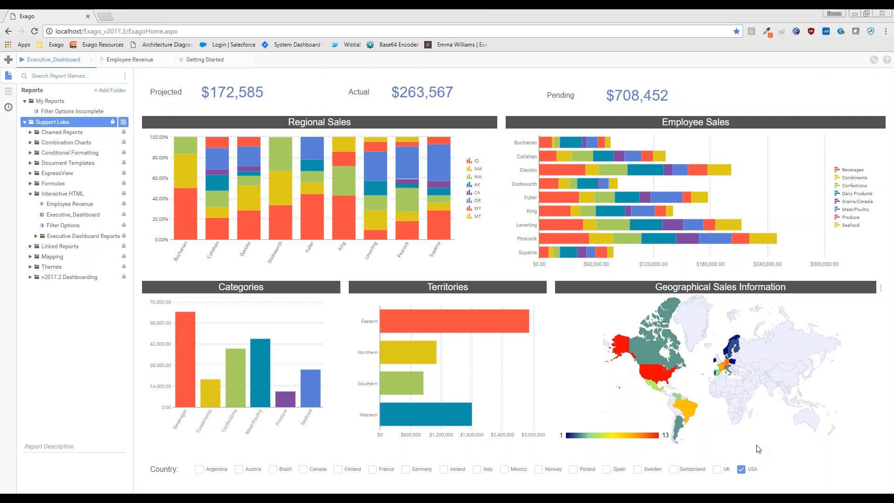
pyautogui.click(742, 470)
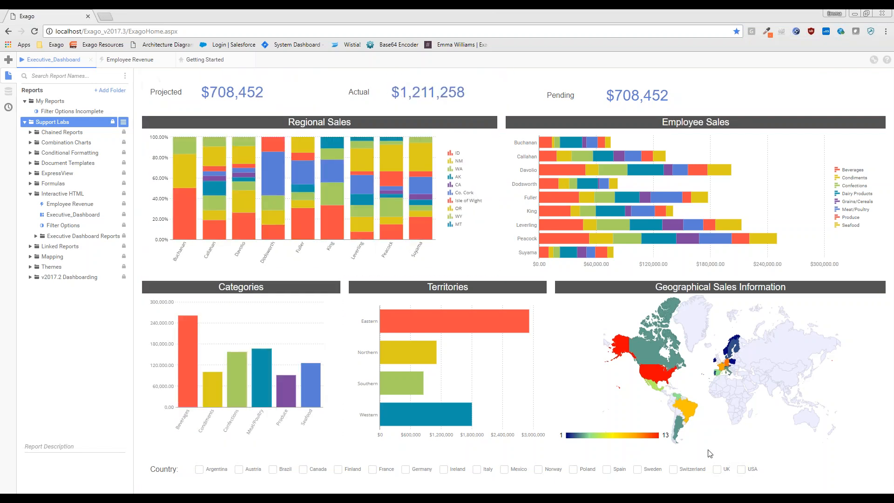
# - Look through the chart type and theme options available for the Regional Sales chart
pyautogui.rightClick(377, 197)
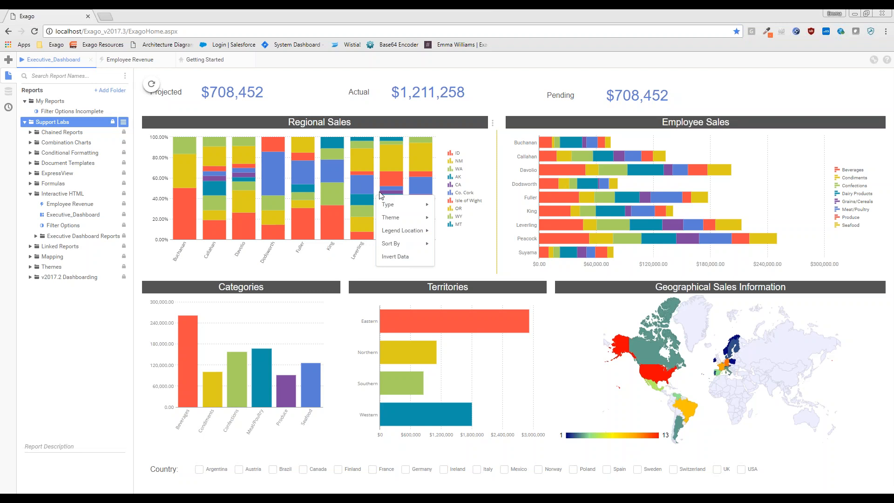
pyautogui.moveTo(390, 204)
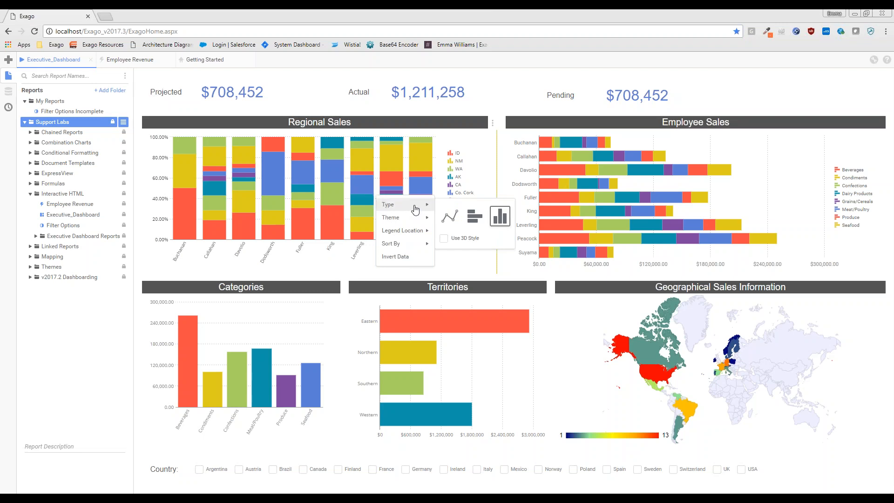
pyautogui.moveTo(413, 220)
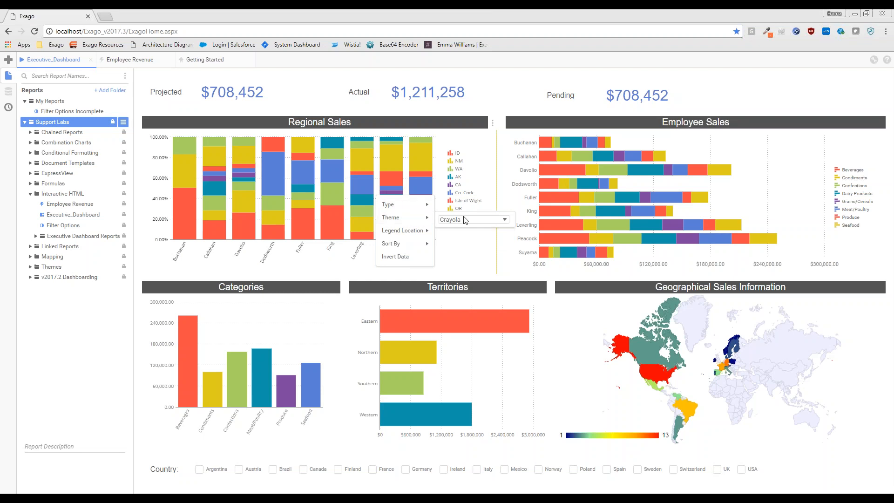
pyautogui.click(486, 224)
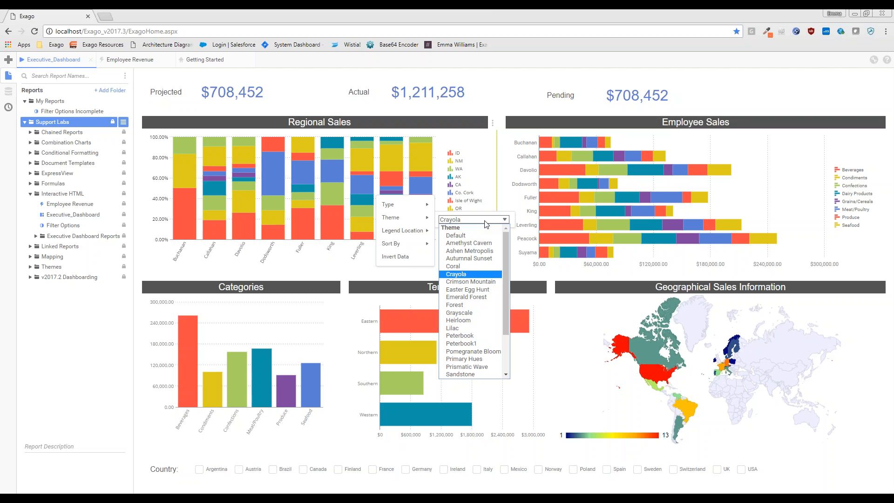
pyautogui.click(455, 220)
# - Set the Regional Sales chart's legend location to None, and change it to Bottom
pyautogui.moveTo(414, 233)
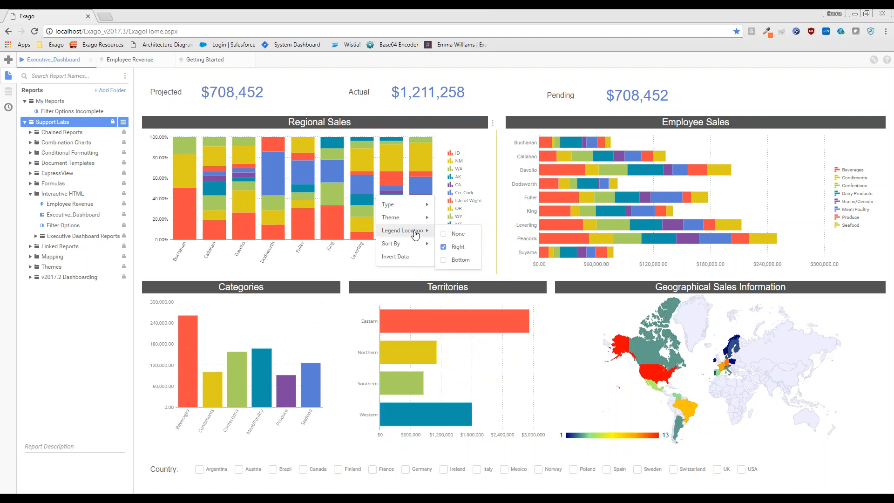
pyautogui.click(449, 236)
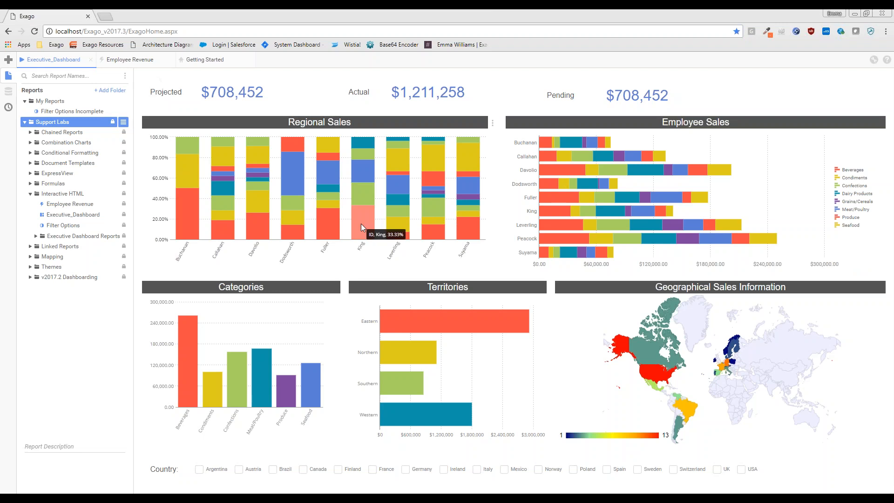
pyautogui.rightClick(380, 223)
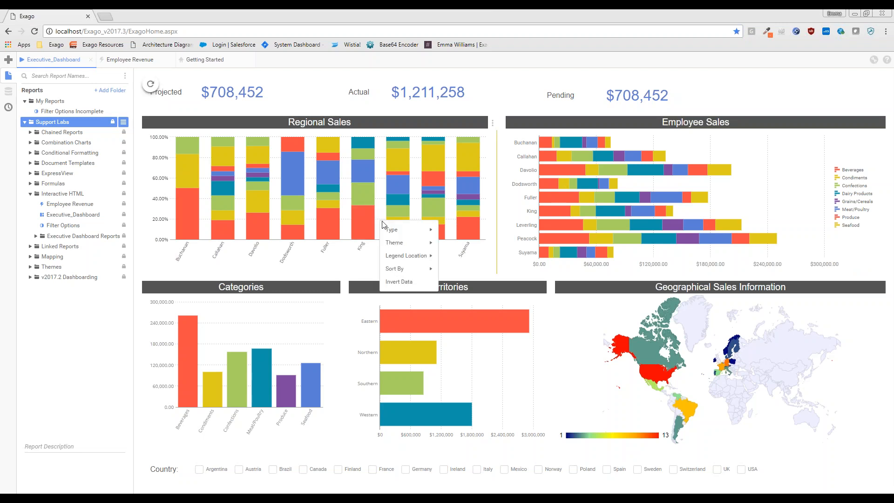
pyautogui.moveTo(425, 256)
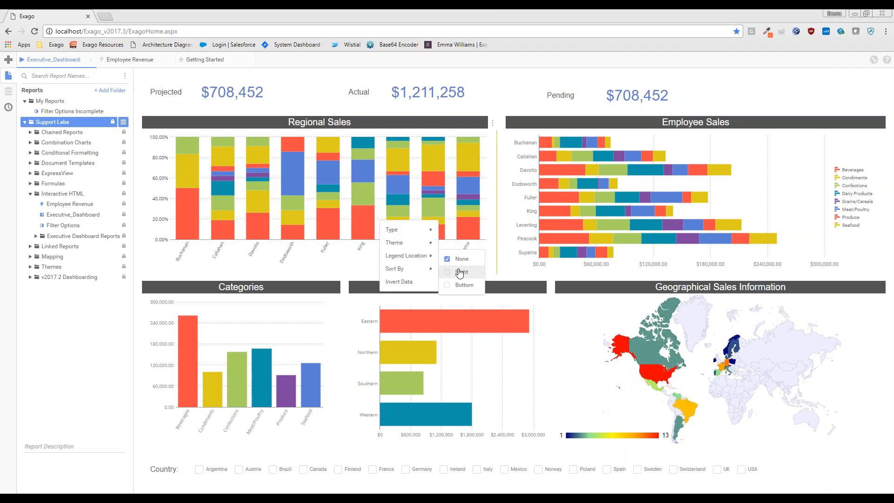
pyautogui.click(462, 285)
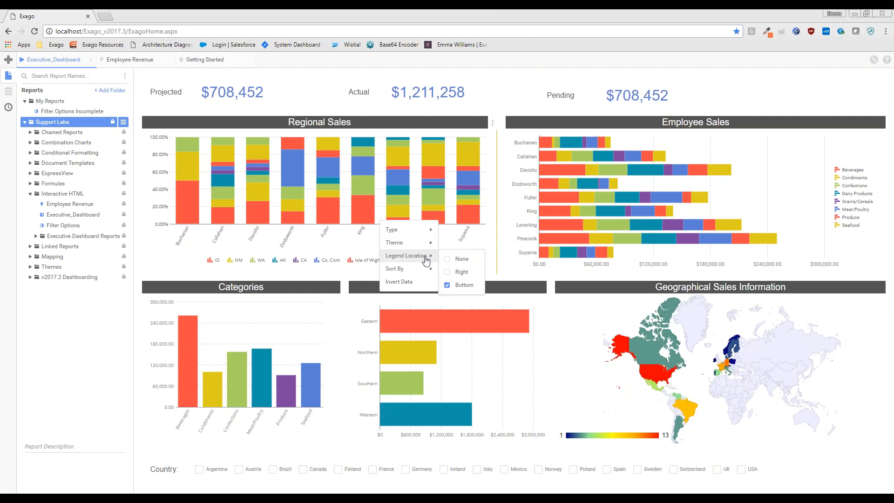
# - Invert the data of the Regional Sales chart and invert it back
pyautogui.moveTo(424, 274)
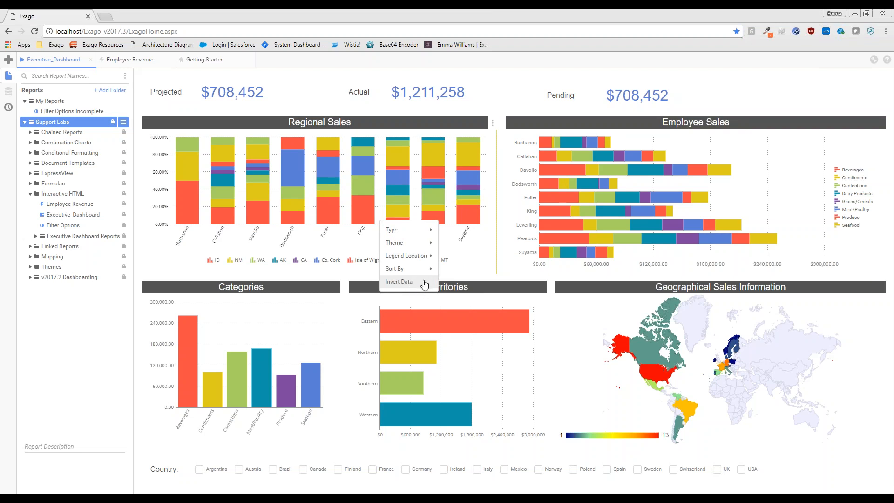
pyautogui.click(428, 282)
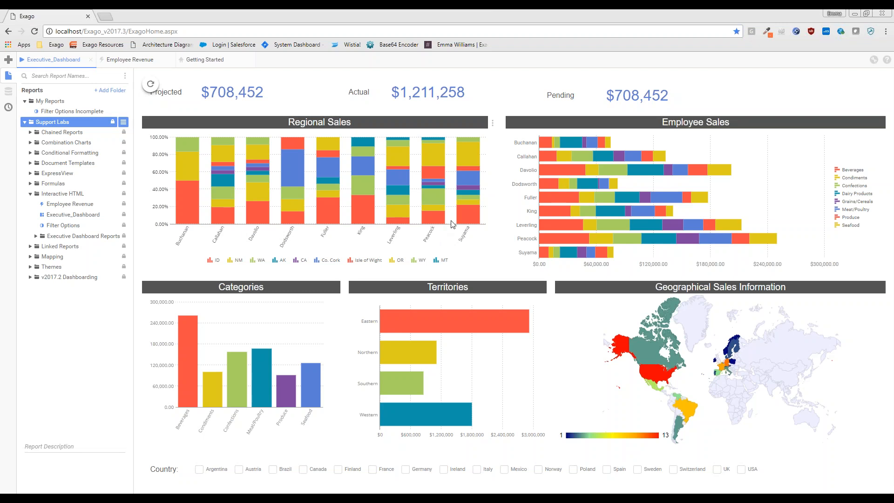
pyautogui.rightClick(451, 224)
pyautogui.click(470, 282)
pyautogui.click(439, 257)
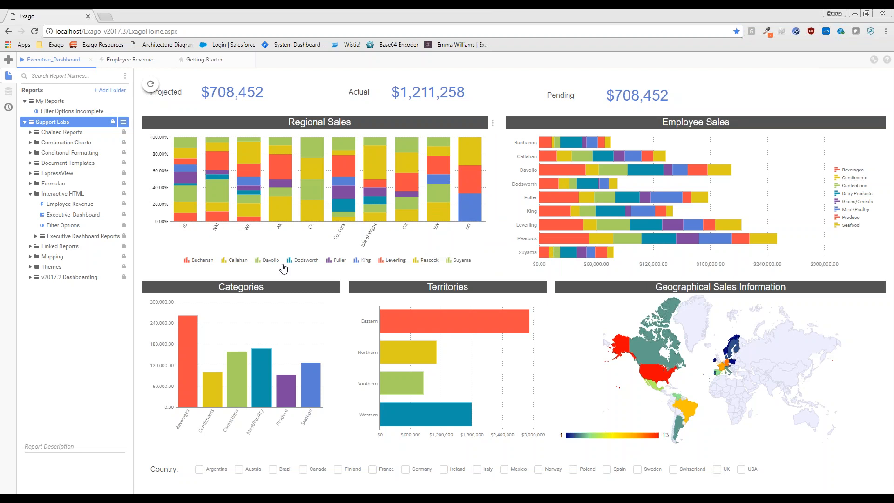
pyautogui.rightClick(442, 244)
pyautogui.click(469, 303)
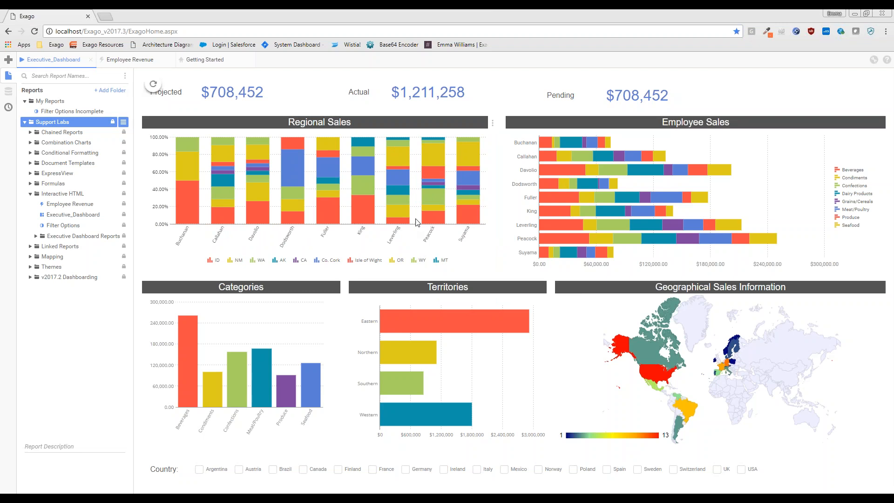
# - Change the Regional Sales chart to the stacked horizontal bar type
pyautogui.rightClick(414, 221)
pyautogui.moveTo(425, 228)
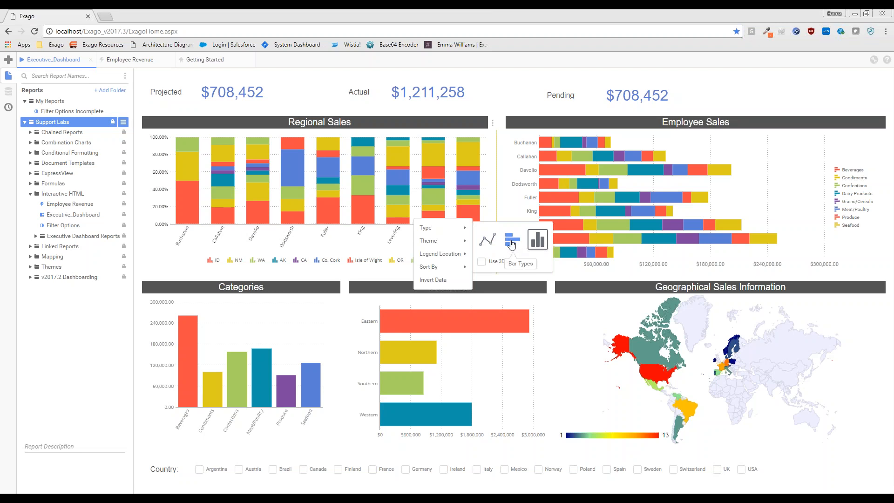
pyautogui.click(511, 243)
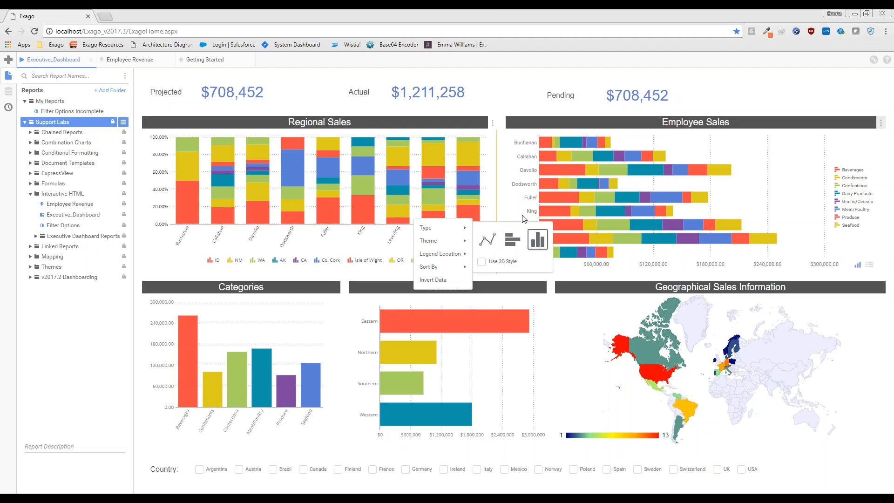
pyautogui.click(510, 247)
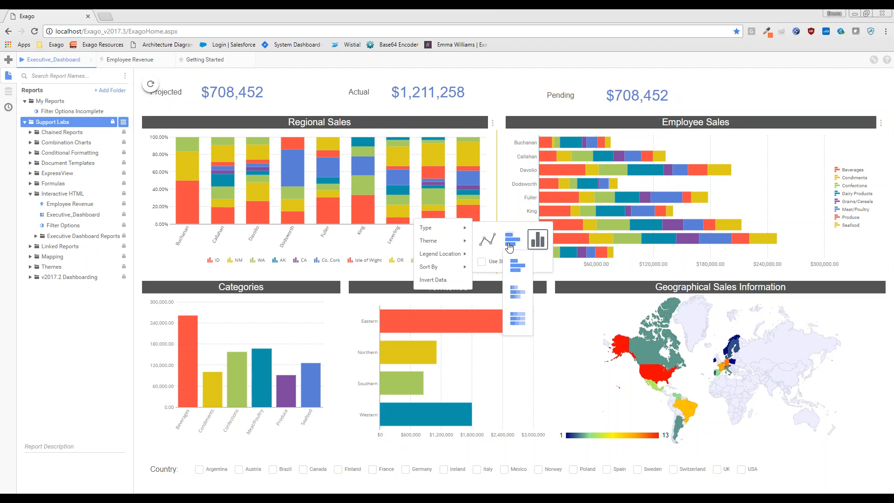
pyautogui.click(515, 294)
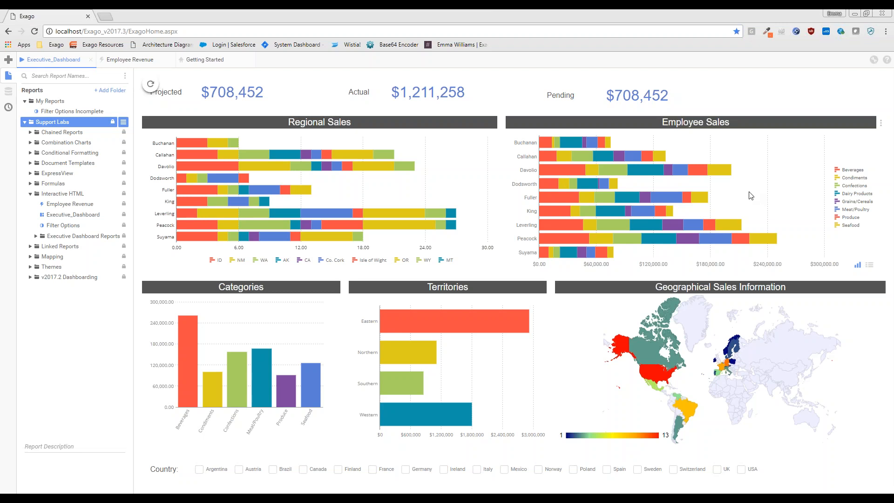
# - View the details behind the third employee's Dairy Products segment in Employee Sales and the full detail report, returning to the chart each time
pyautogui.moveTo(647, 174)
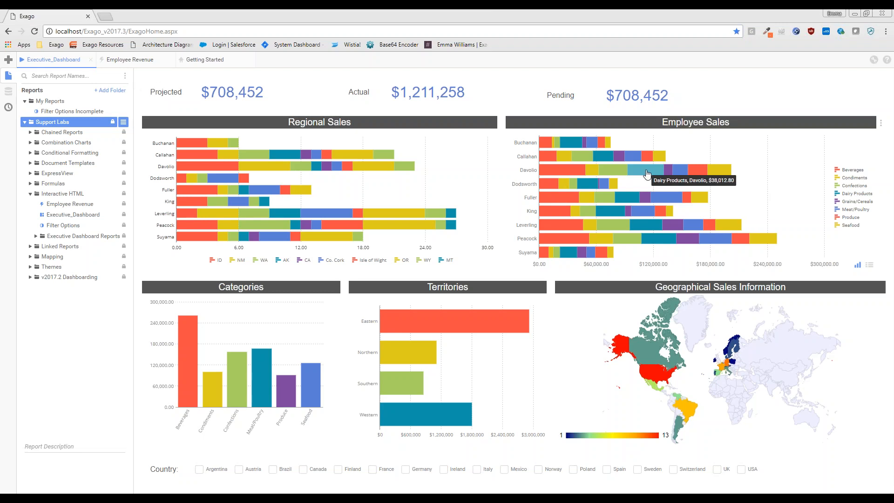
pyautogui.click(647, 174)
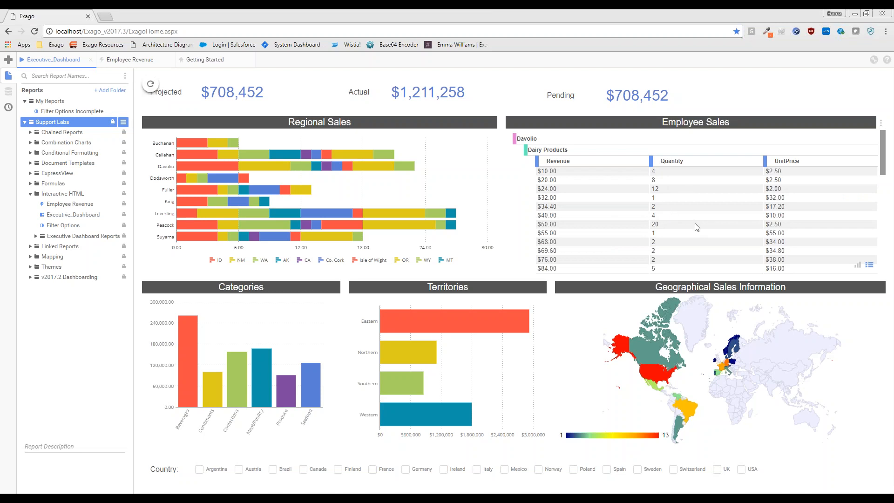
pyautogui.click(856, 265)
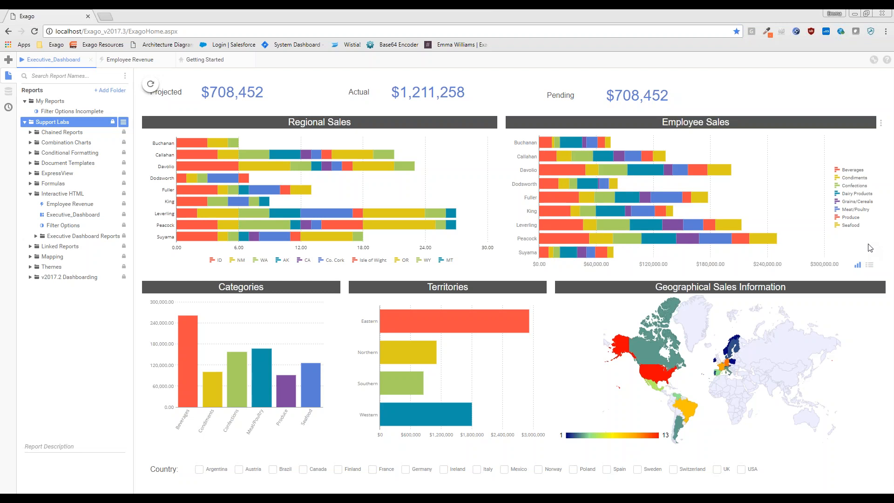
pyautogui.click(871, 268)
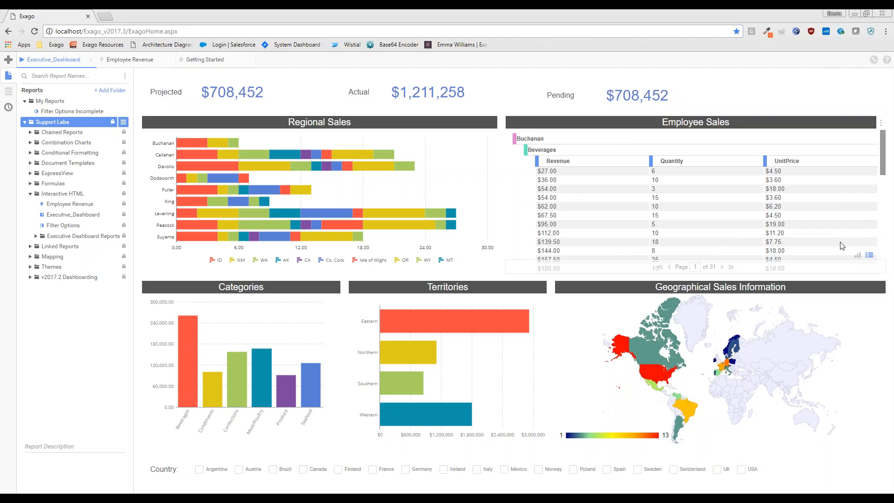
pyautogui.click(858, 255)
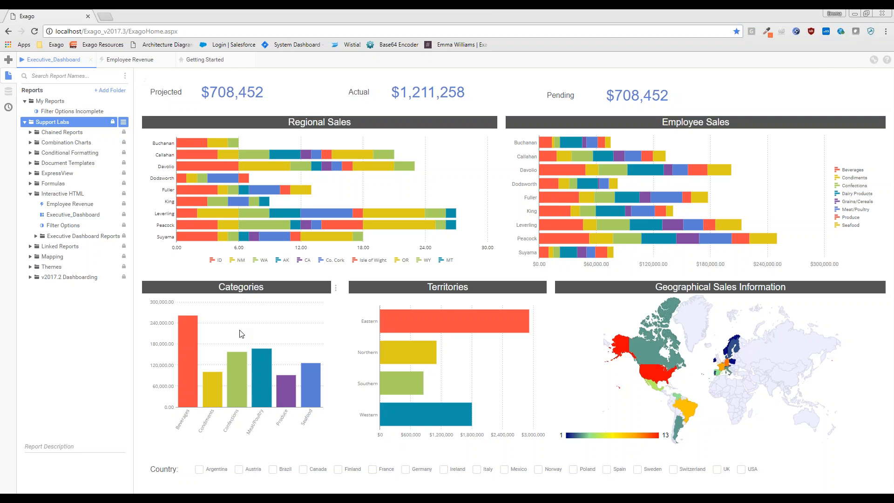
# - Drill down into the Beverages and Produce bars of the Categories chart and place both product sales windows side by side over Regional Sales
pyautogui.moveTo(195, 358)
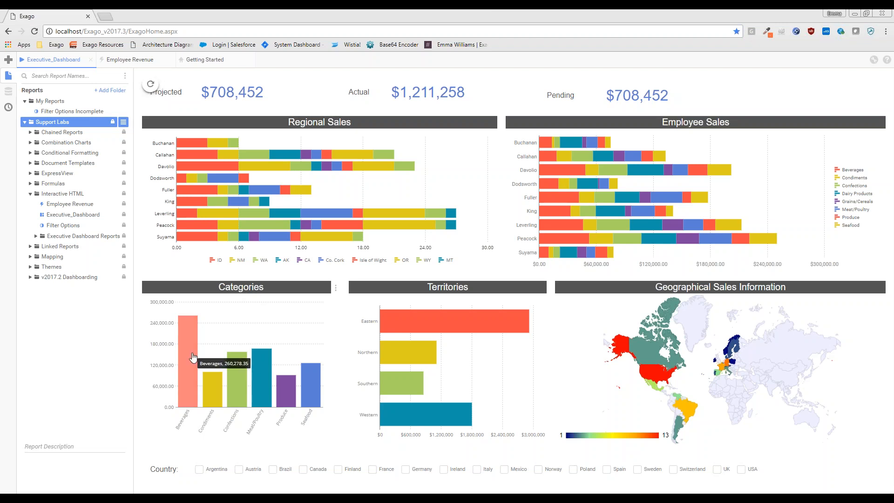
pyautogui.click(193, 357)
pyautogui.moveTo(251, 195); pyautogui.dragTo(207, 122)
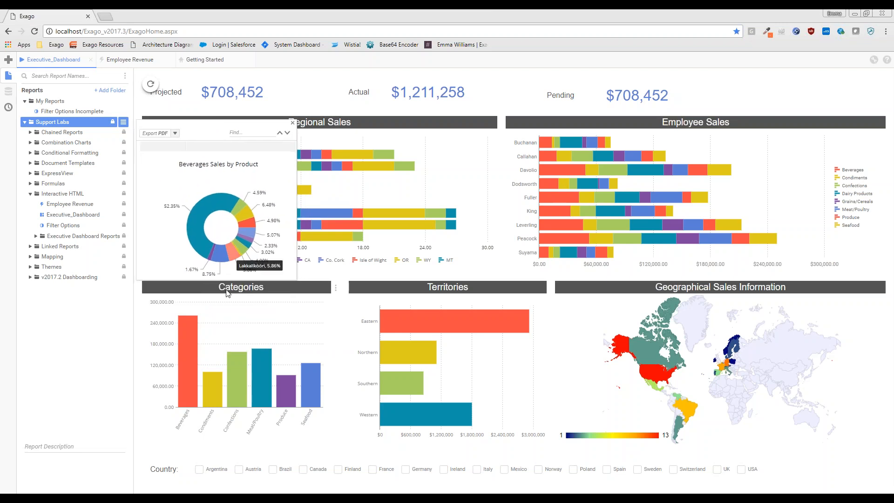
pyautogui.click(286, 390)
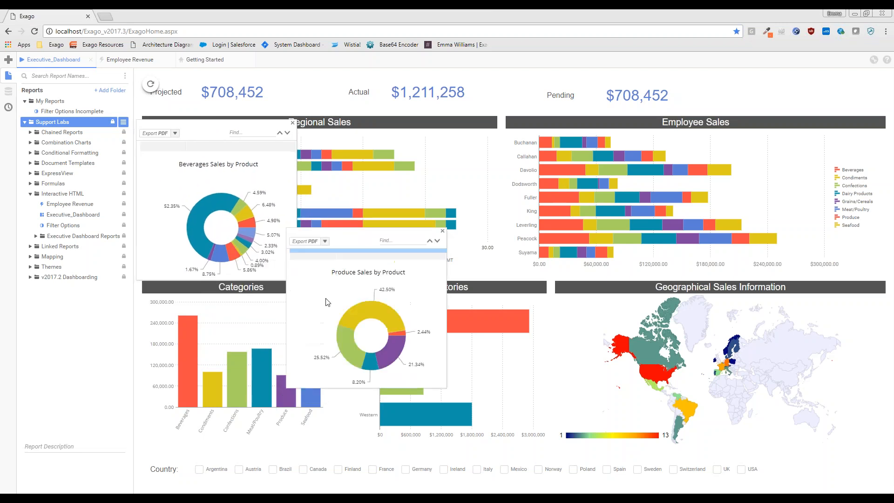
pyautogui.moveTo(344, 260); pyautogui.dragTo(362, 125)
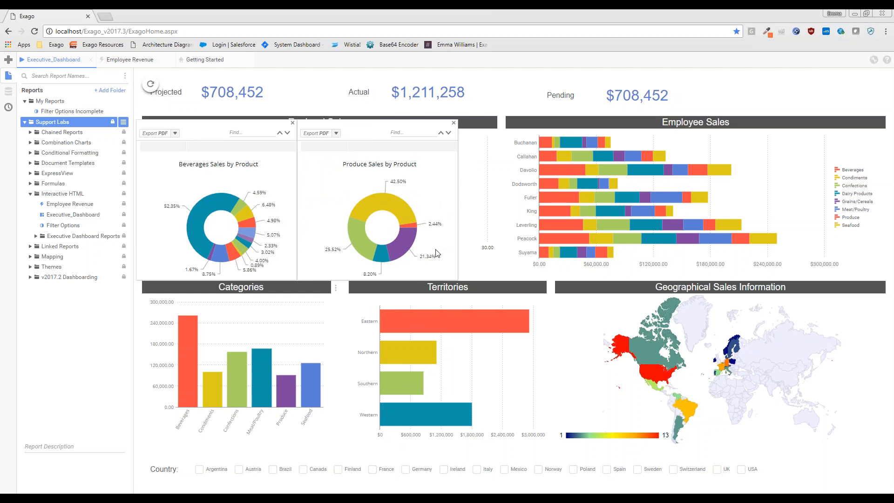
# - Drill into the Uncle Bob's Organic Dried Pears slice, view the second customer's linked web search, and close the search page and Sales by Customer window
pyautogui.moveTo(403, 248)
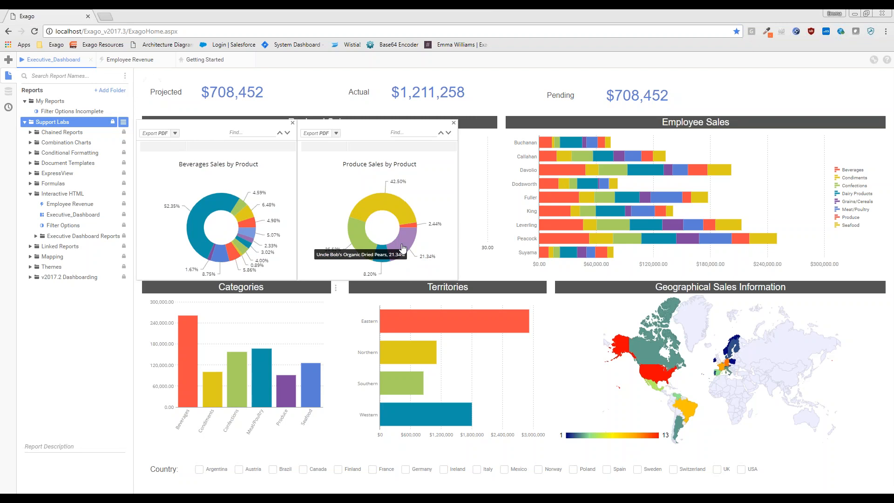
pyautogui.click(404, 249)
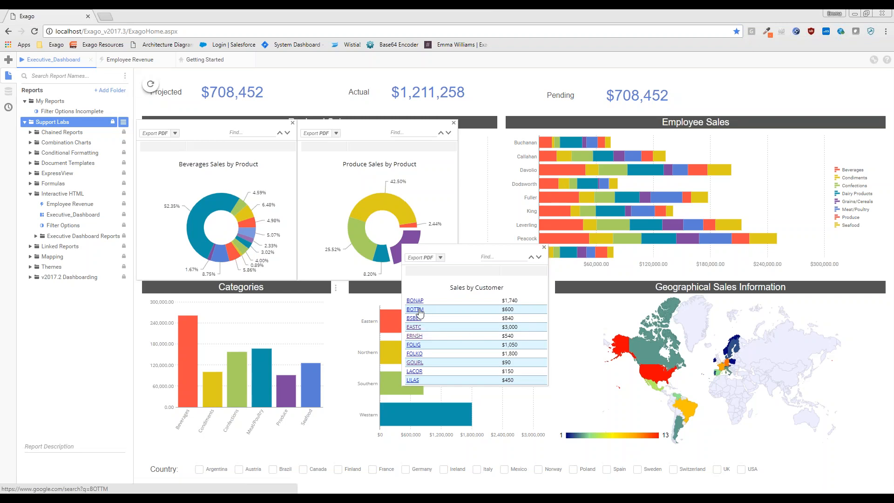
pyautogui.click(415, 310)
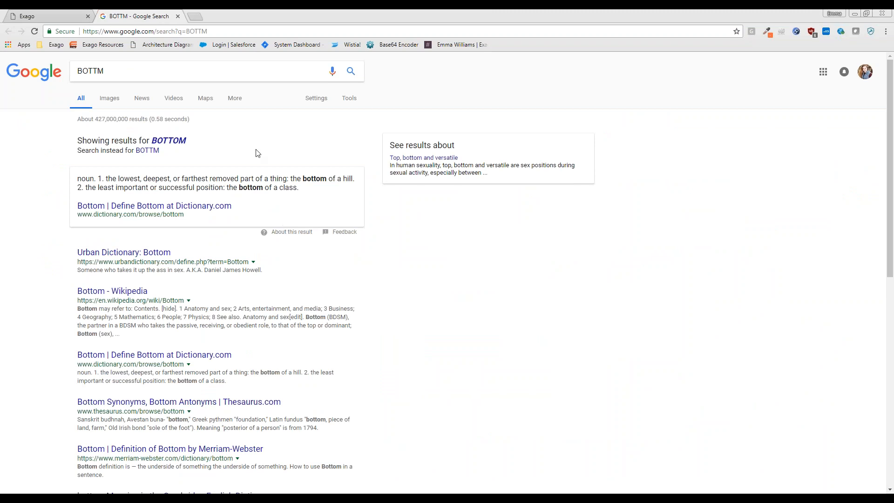
pyautogui.click(178, 18)
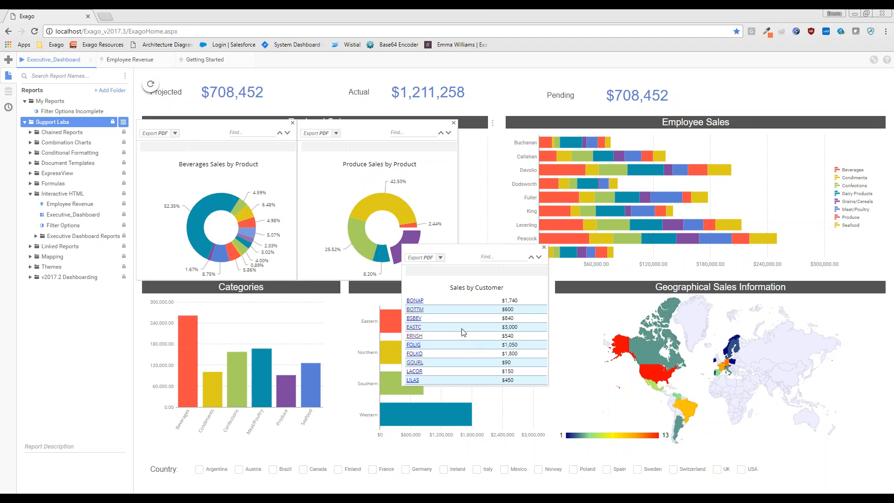
pyautogui.click(544, 248)
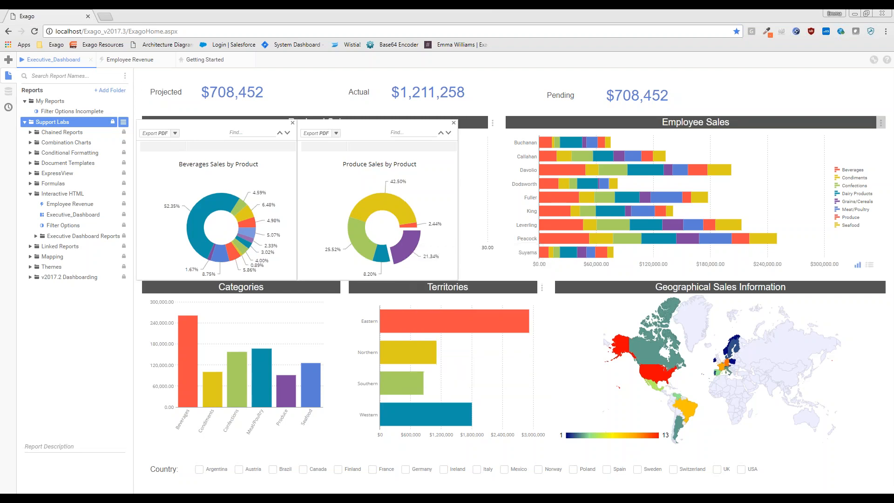
# - Close the Produce and Beverages product sales windows and expand the Geographical Sales Information tile
pyautogui.click(453, 123)
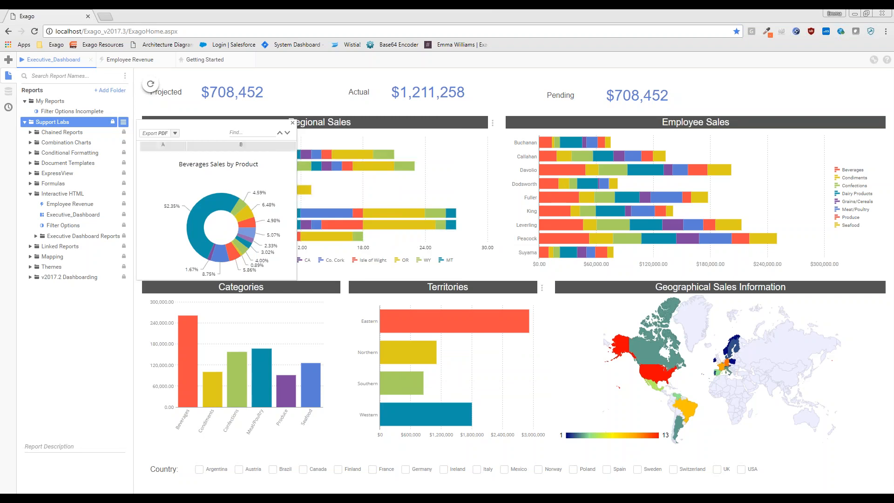
pyautogui.click(293, 123)
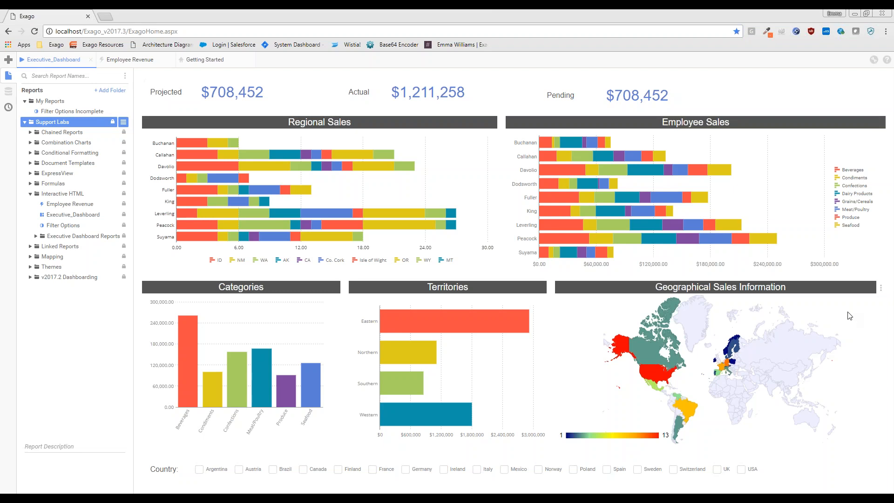
pyautogui.click(881, 288)
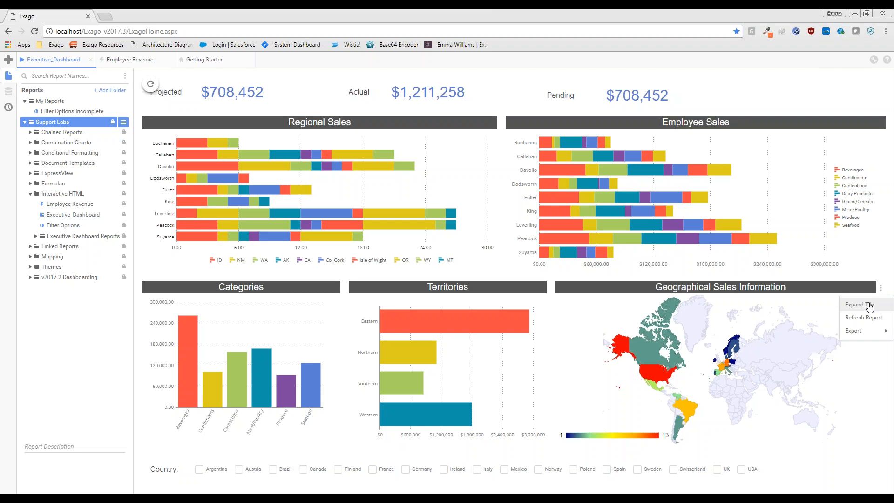
pyautogui.click(869, 306)
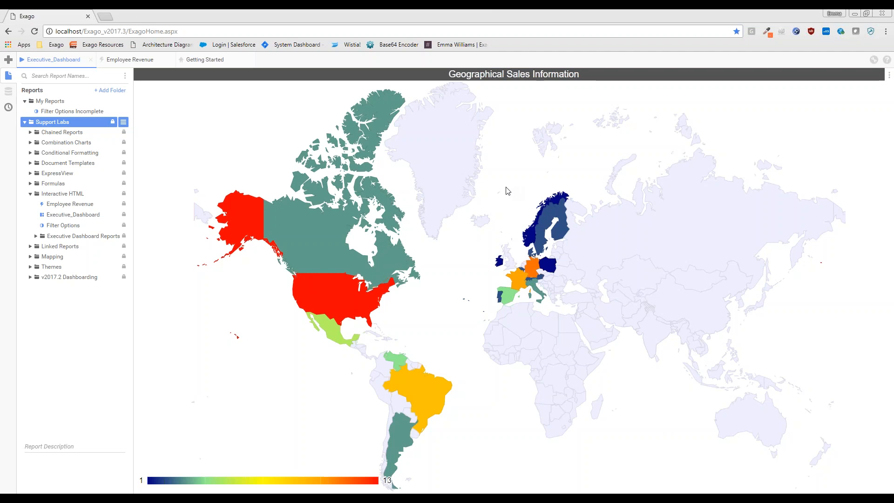
# - Drill down in the expanded sales map to the United States, down to the city points in Oregon
pyautogui.moveTo(522, 274)
pyautogui.moveTo(331, 299)
pyautogui.click(333, 291)
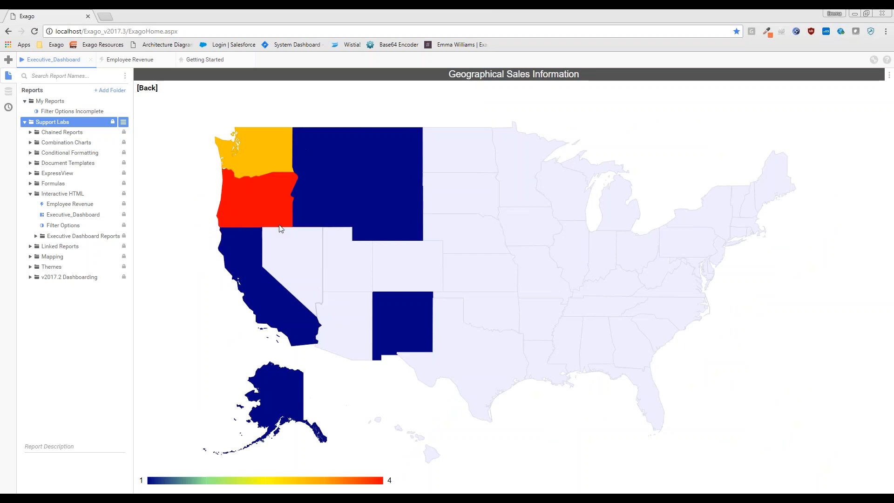
pyautogui.click(271, 214)
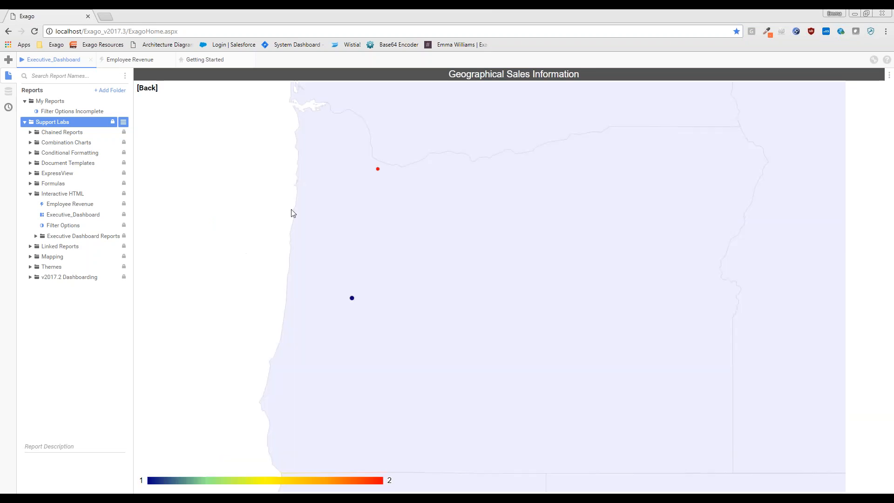
pyautogui.moveTo(378, 171)
# - Return the map to the United States level and restore the tile to its normal size in the dashboard
pyautogui.click(154, 88)
pyautogui.click(889, 76)
pyautogui.click(859, 91)
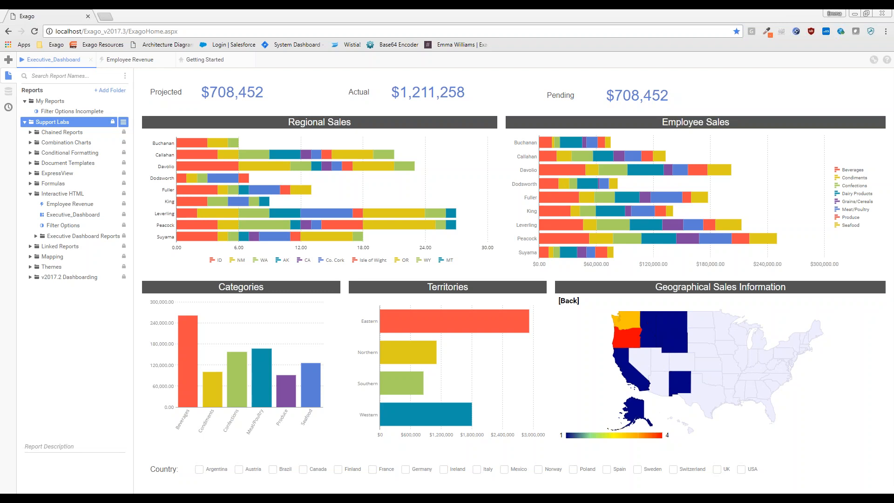
# - View the Interactivity on Advanced Reports slide in the Interactive HTML.ppt presentation and return to the Exago dashboard
pyautogui.moveTo(893, 65); pyautogui.dragTo(382, 10)
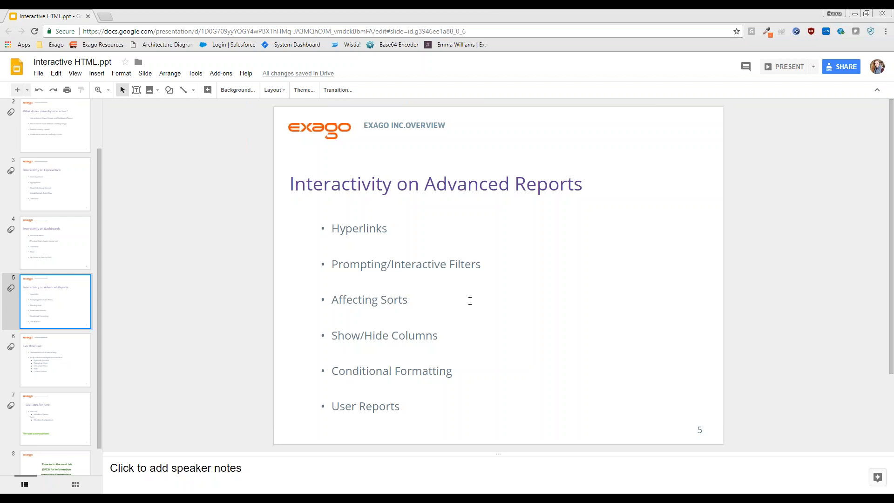
pyautogui.moveTo(432, 13); pyautogui.dragTo(893, 89)
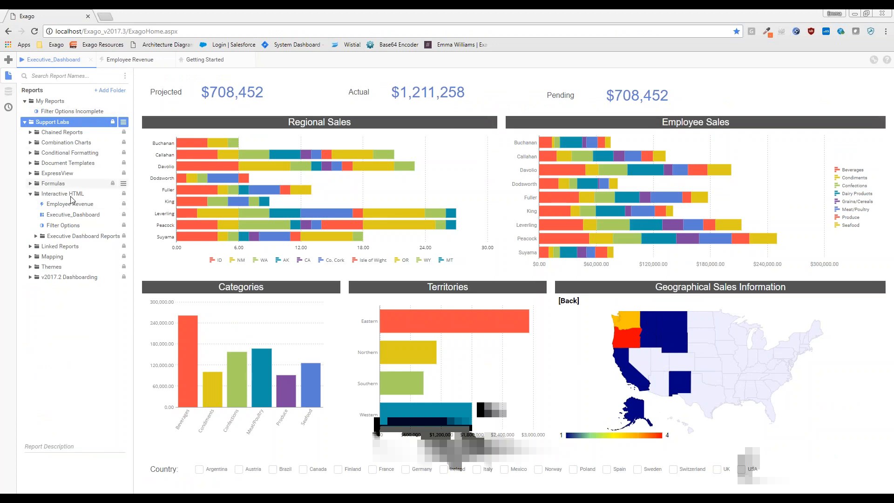
# - Run the Filter Options report from the Interactive HTML folder with its preset order date filter, hiding the report tree
pyautogui.click(74, 226)
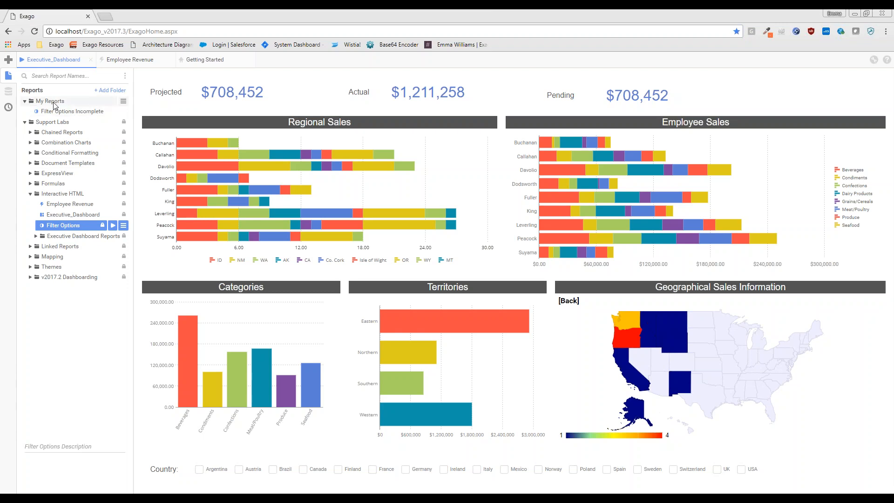
pyautogui.click(112, 226)
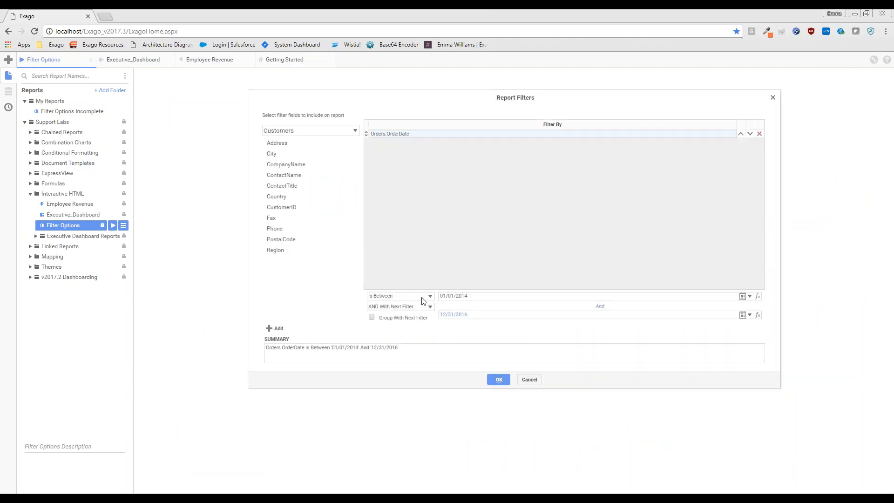
pyautogui.click(9, 77)
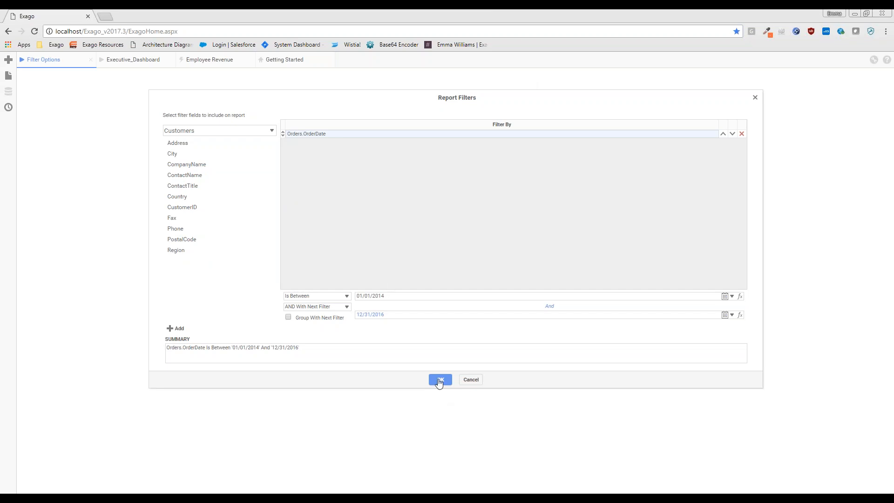
pyautogui.click(439, 381)
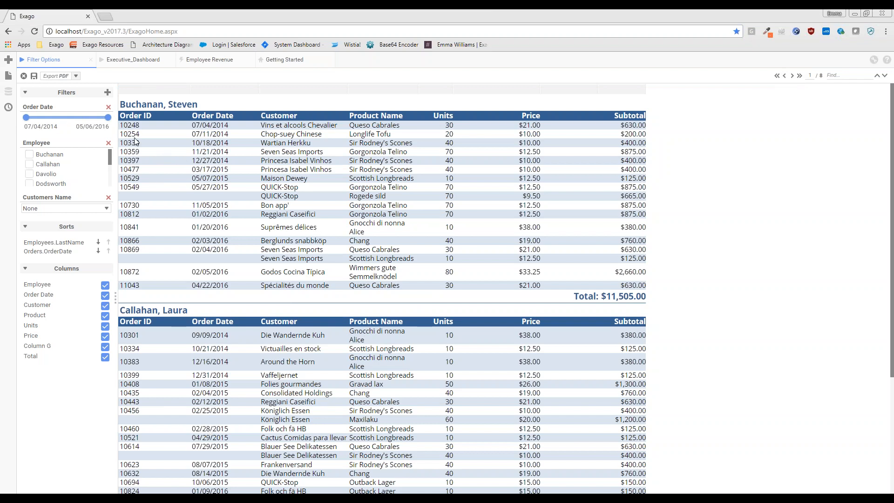
# - Limit the order date range to end at 02/10/2016, and switch the employee last name sort to descending and back to ascending
pyautogui.moveTo(108, 117); pyautogui.dragTo(95, 121)
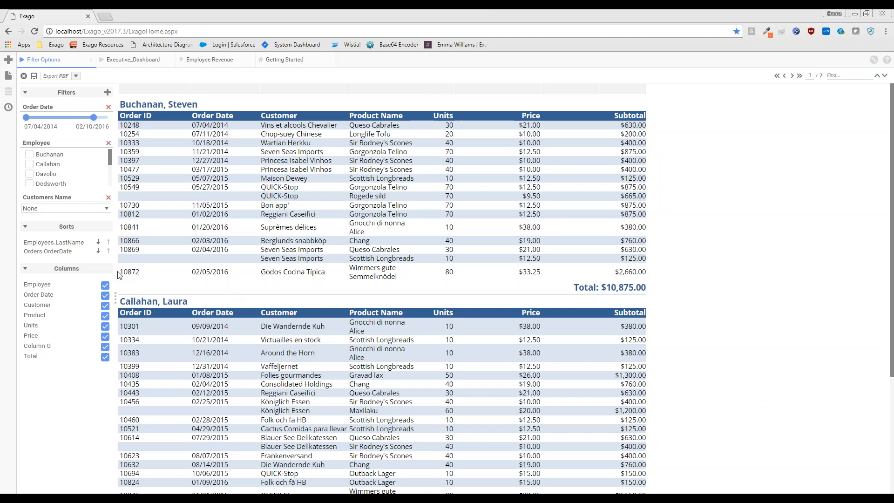
pyautogui.click(109, 245)
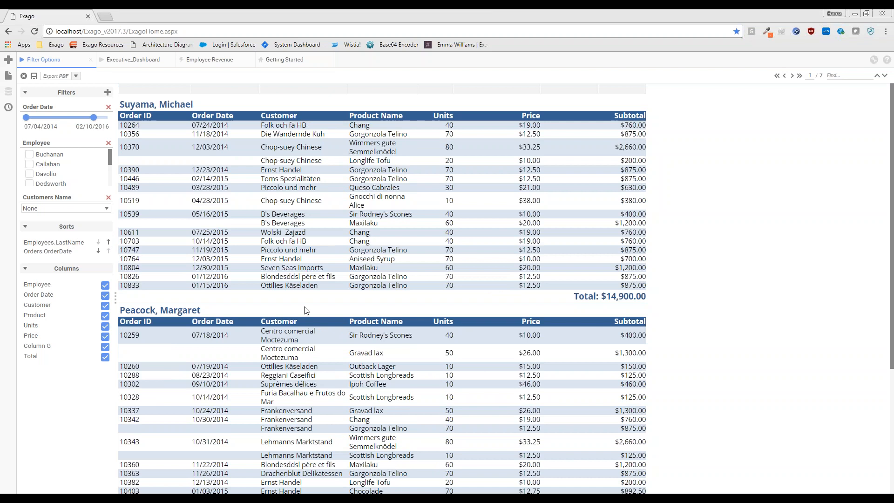
pyautogui.click(98, 243)
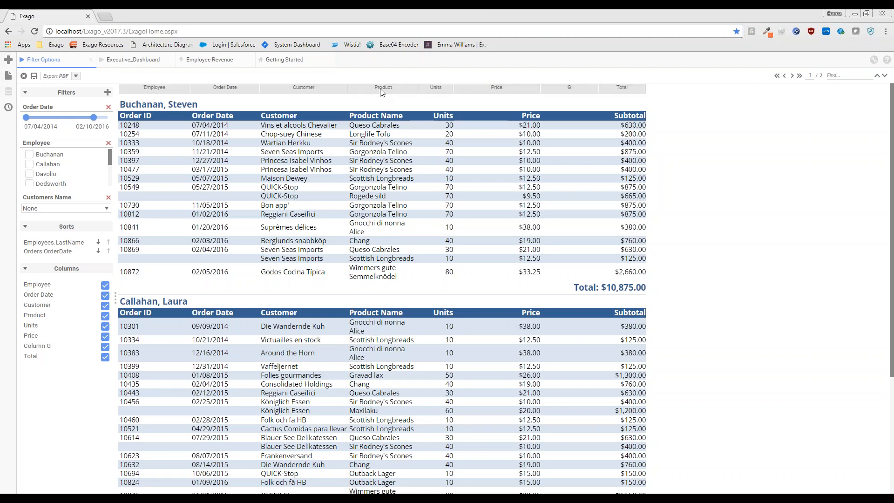
# - Hide the Price column in the report and show it again
pyautogui.click(505, 88)
pyautogui.click(526, 99)
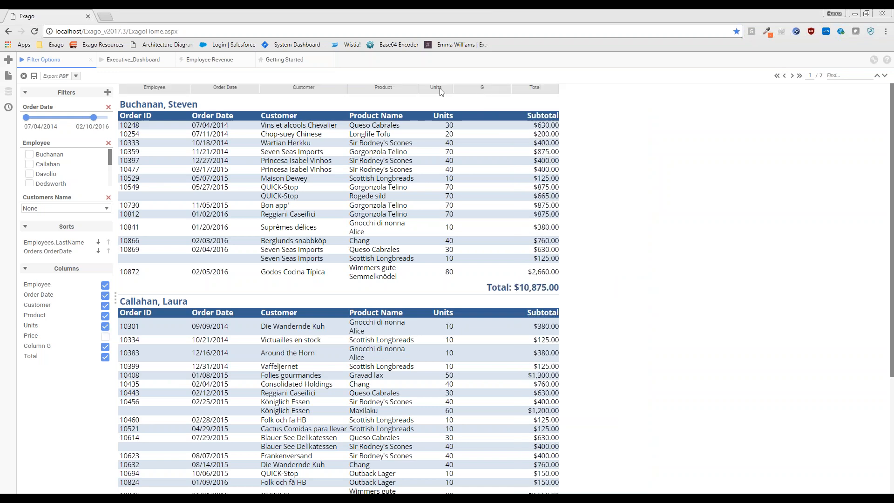
pyautogui.click(489, 93)
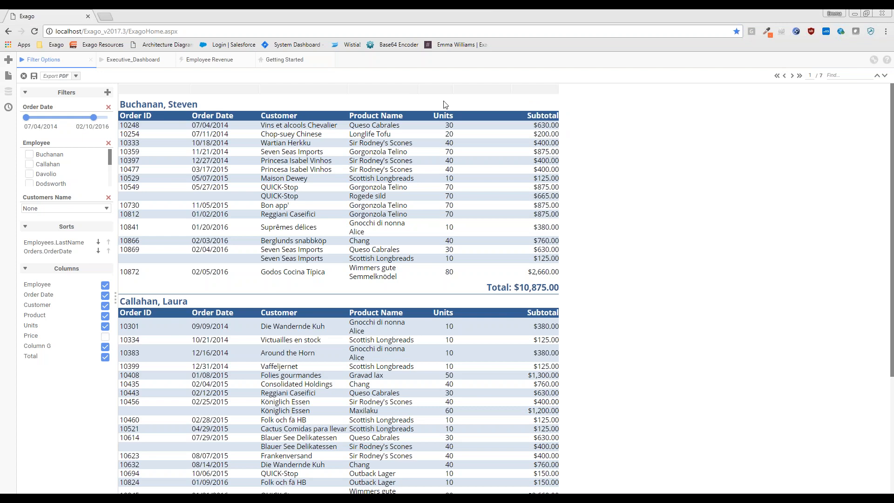
pyautogui.click(489, 88)
pyautogui.click(512, 112)
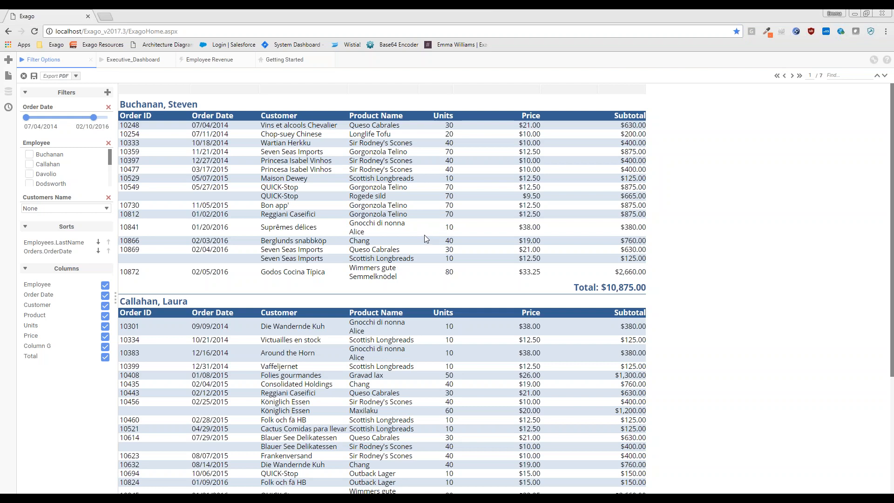
# - Make every Sir Rodney's Scones entry in the Product Name column bold using the "Apply to equal values" option
pyautogui.click(379, 145)
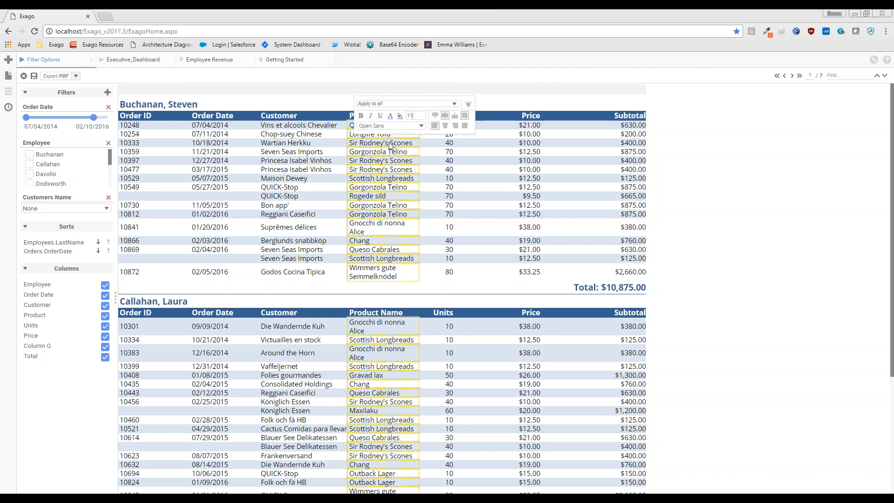
pyautogui.click(442, 172)
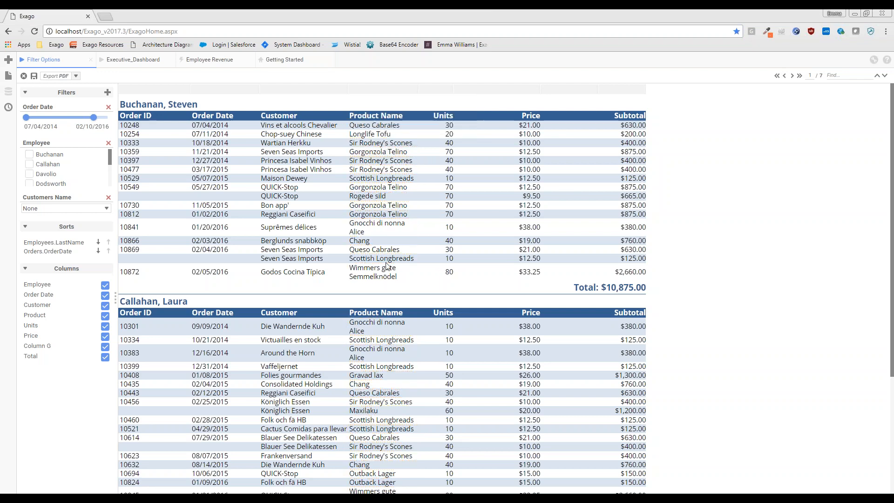
pyautogui.click(383, 146)
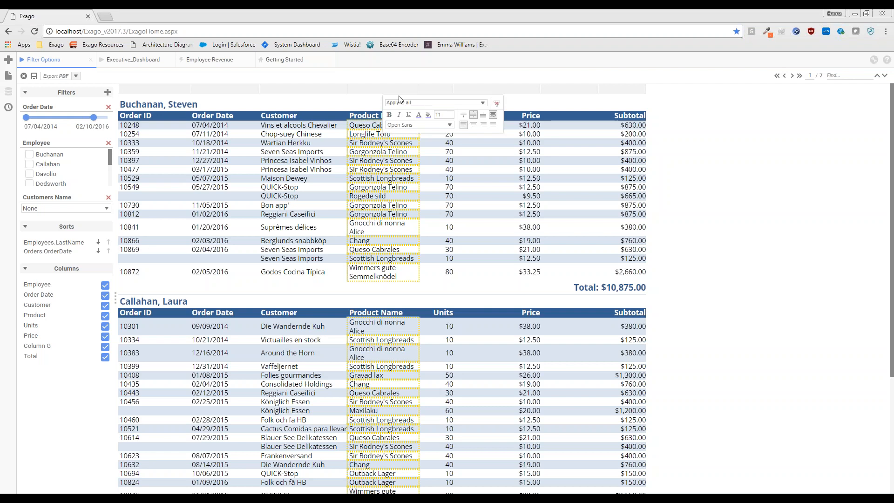
pyautogui.click(439, 107)
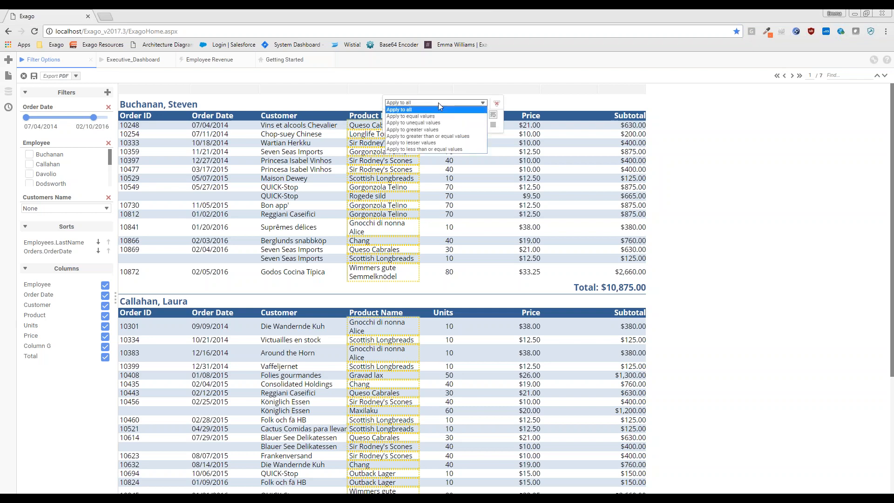
pyautogui.click(435, 120)
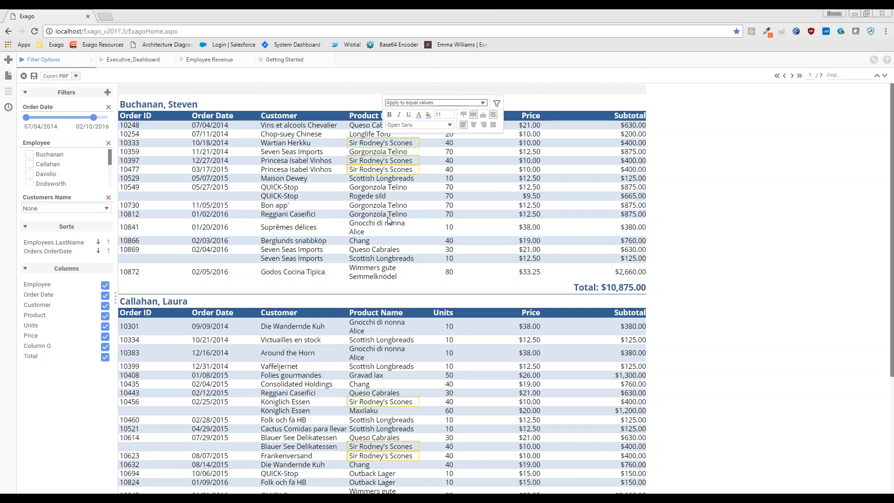
pyautogui.click(389, 115)
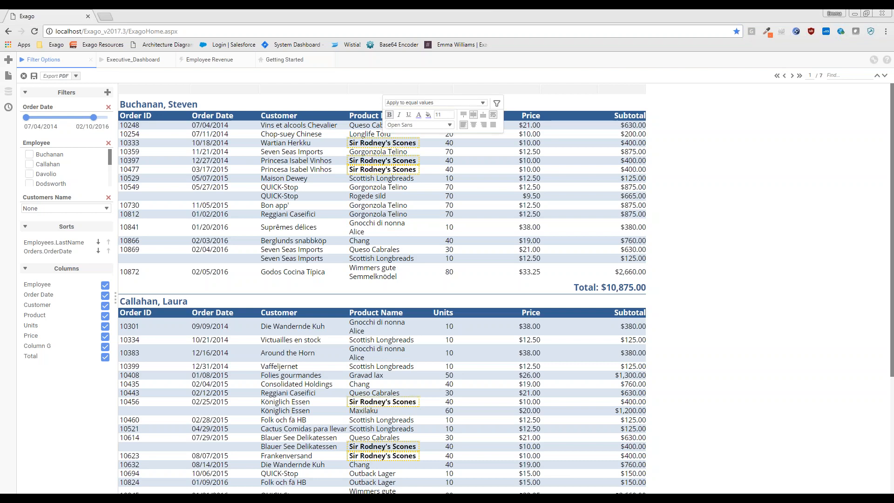
pyautogui.click(303, 161)
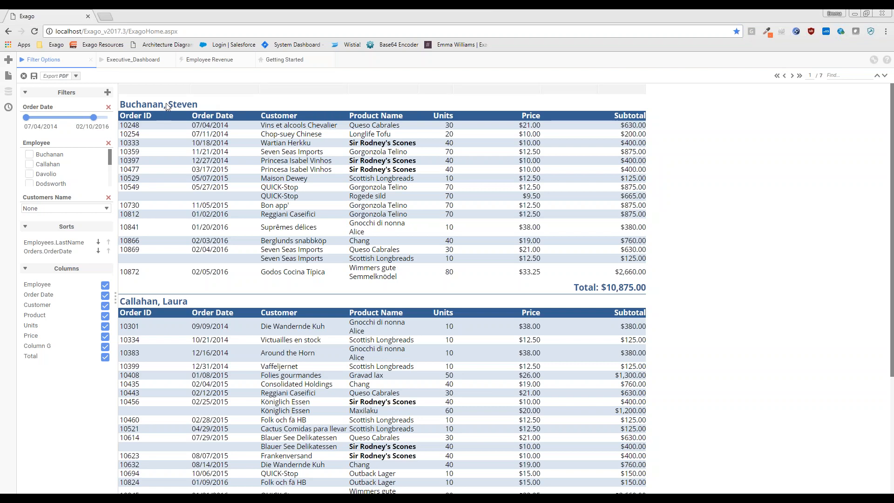
# - Save the changes to the Filter Options report as a user report
pyautogui.click(35, 77)
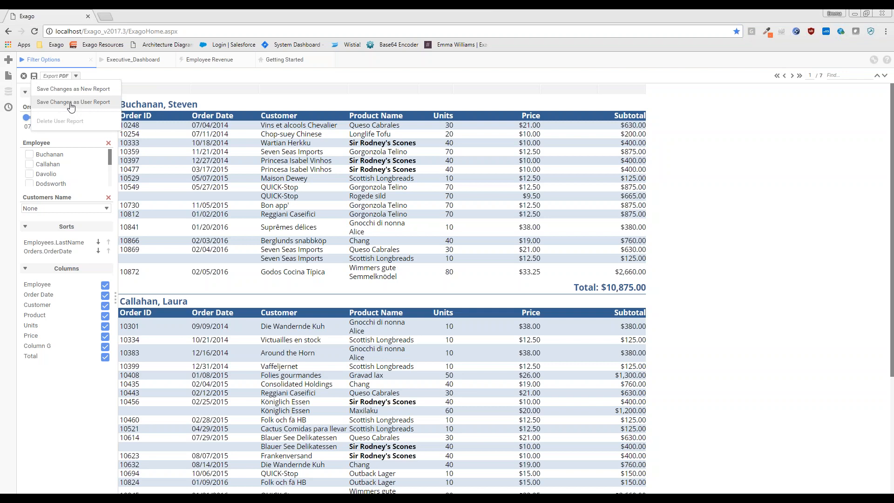
pyautogui.click(71, 106)
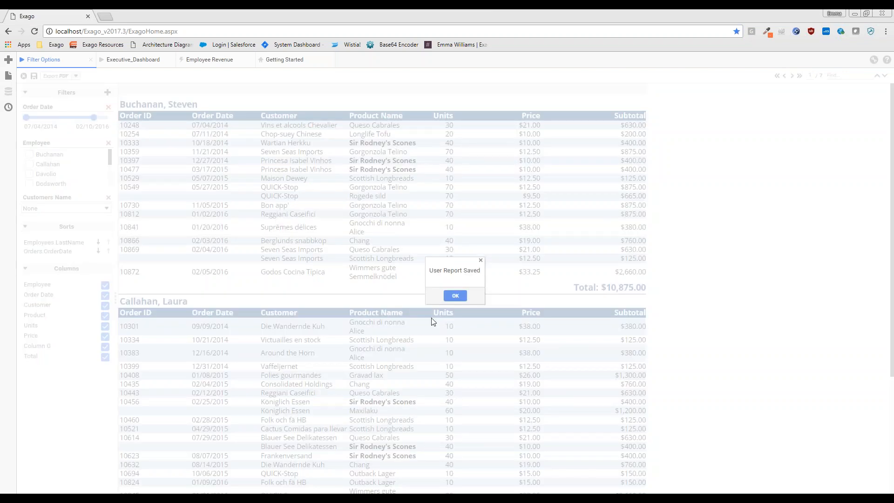
pyautogui.click(456, 297)
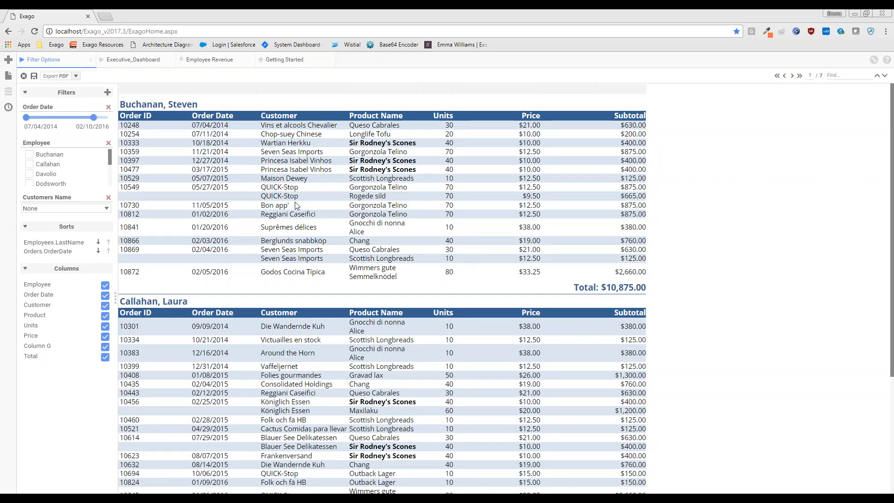
# - Show the report tree and run the Filter Options report again with its preset order date filter
pyautogui.click(9, 75)
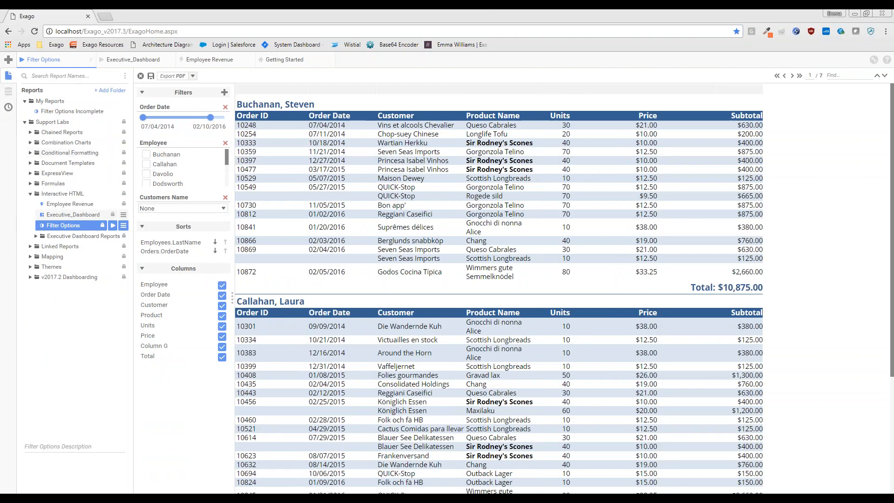
pyautogui.click(113, 226)
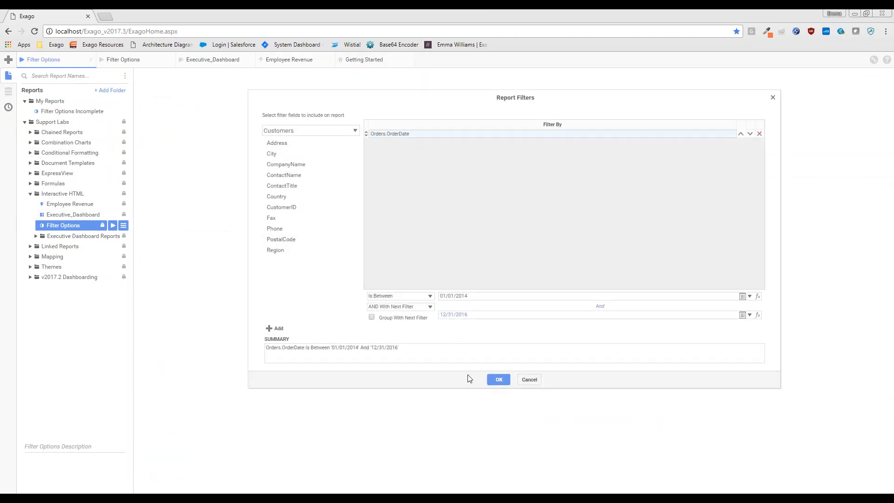
pyautogui.click(499, 380)
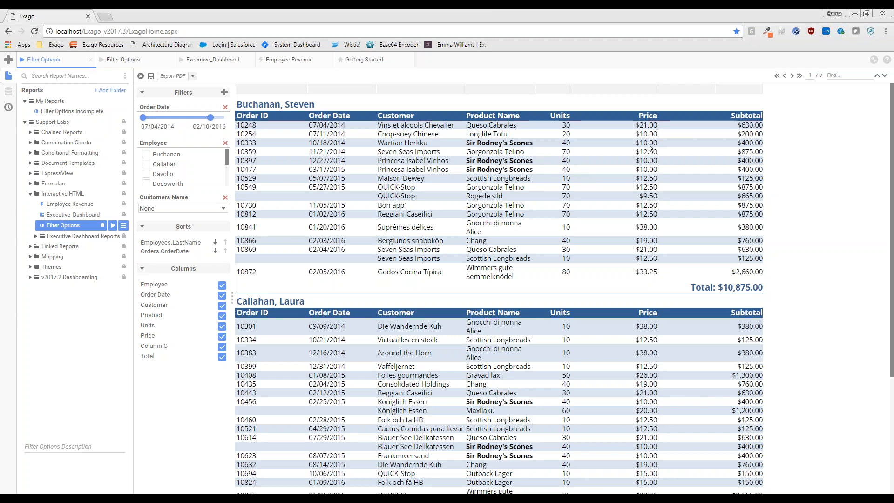
# - Remove the saved user adjustments for the Filter Options report from the user reports in the user preferences
pyautogui.click(873, 62)
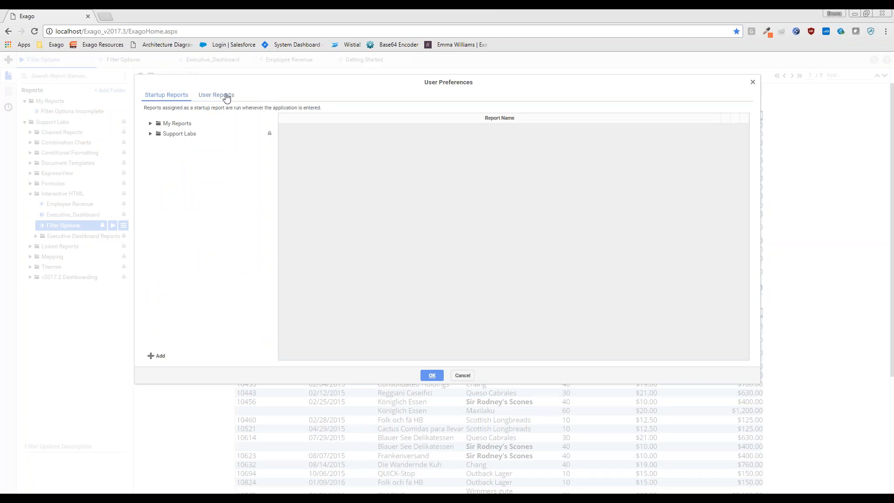
pyautogui.click(225, 96)
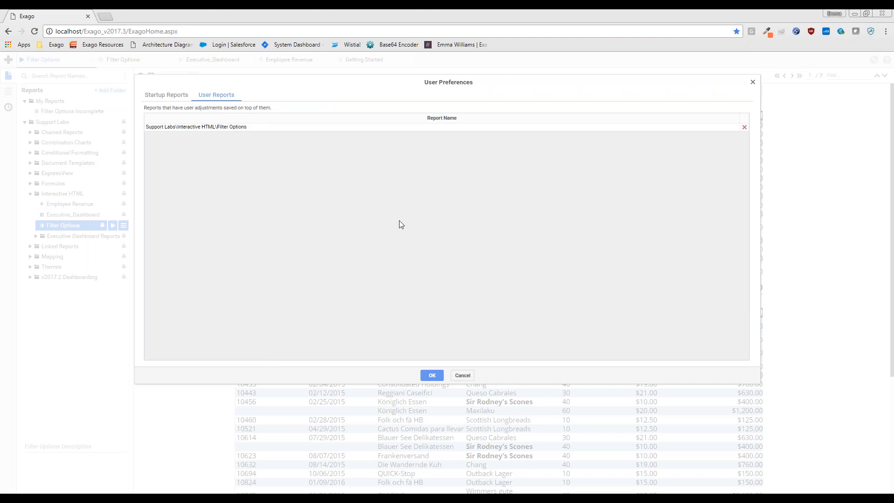
pyautogui.click(745, 127)
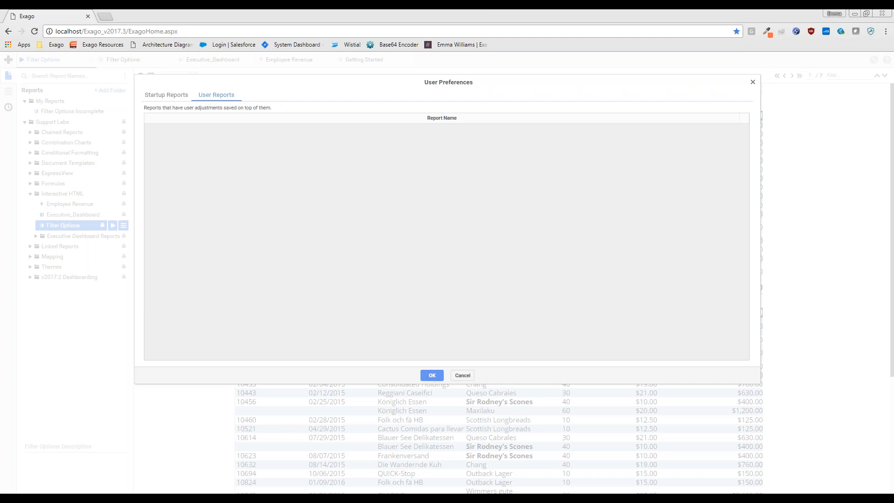
pyautogui.click(432, 376)
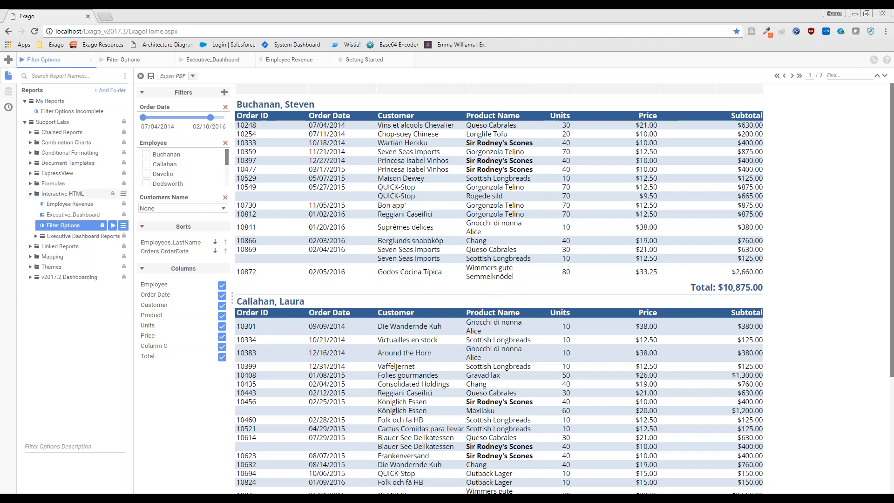
# - Collapse the Interactive HTML folder and open the Filter Options Incomplete report from My Reports for editing
pyautogui.click(30, 194)
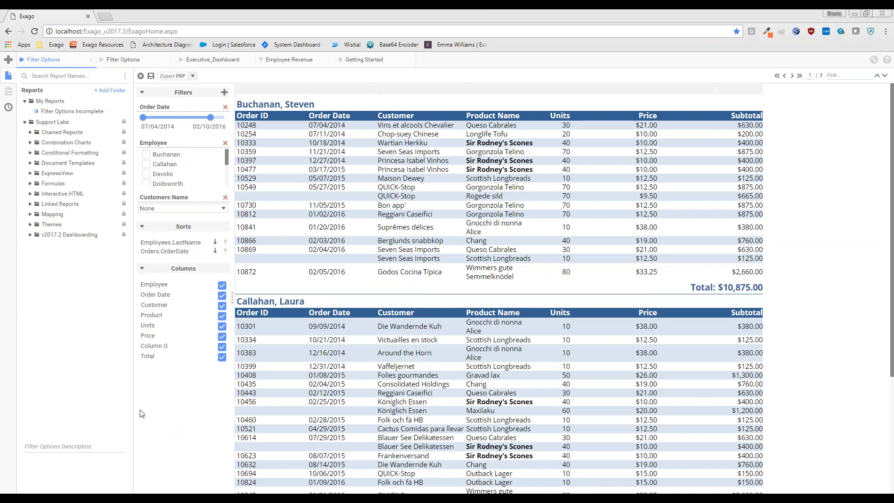
pyautogui.doubleClick(71, 113)
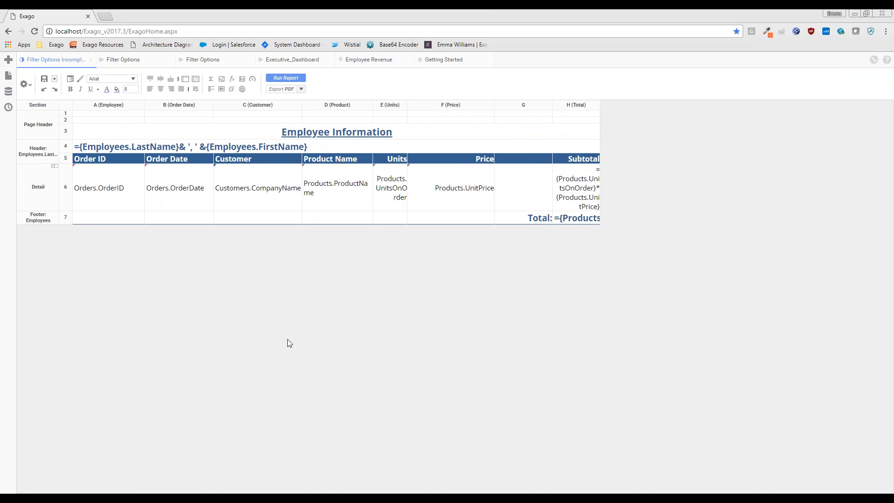
pyautogui.click(100, 190)
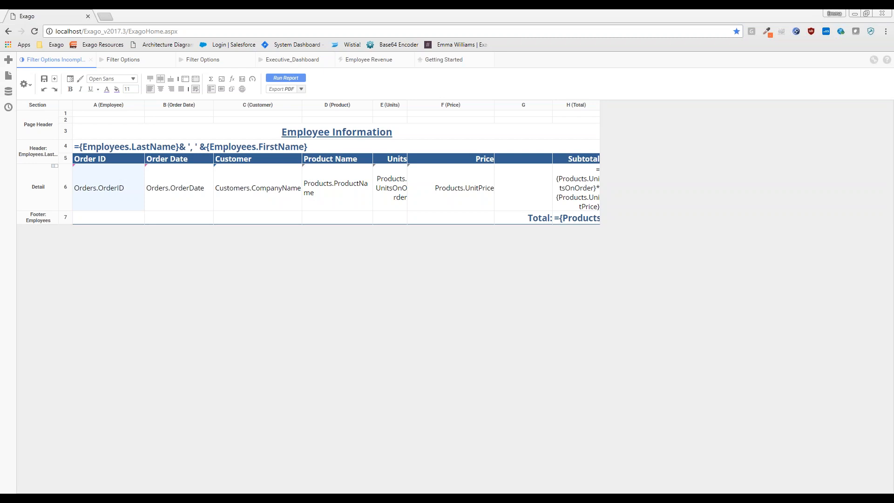
pyautogui.click(757, 222)
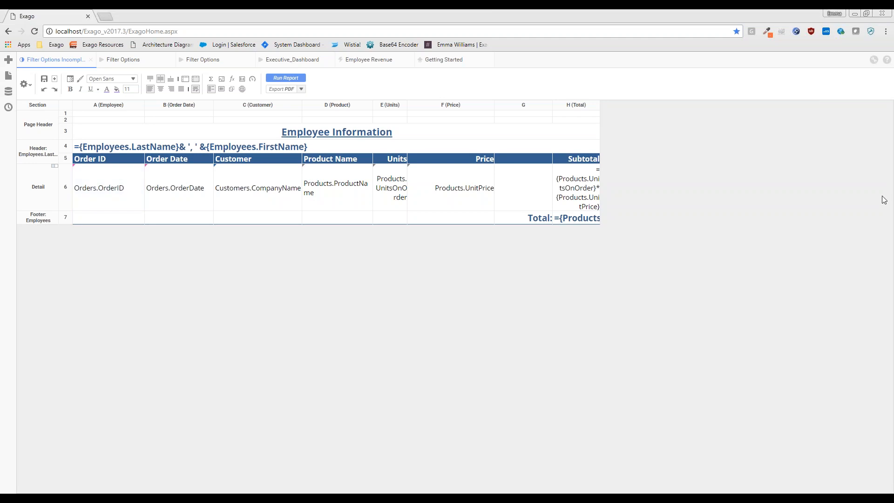
pyautogui.click(115, 191)
pyautogui.click(232, 83)
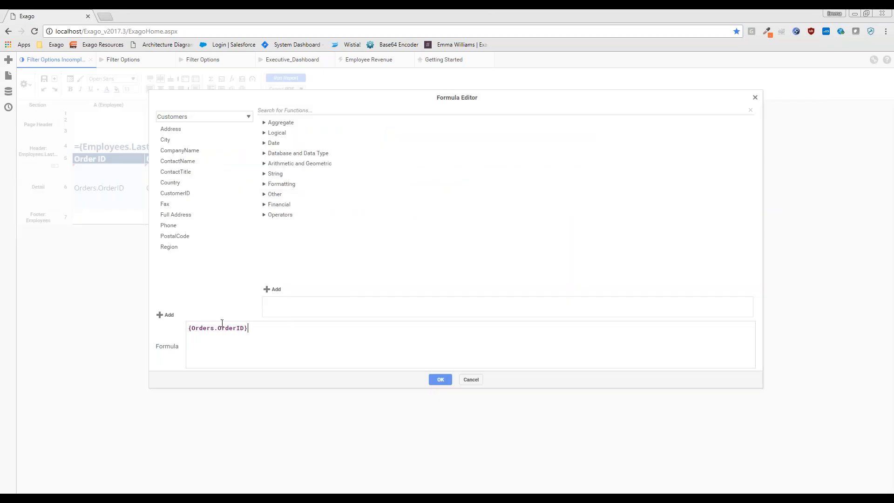
pyautogui.moveTo(223, 324); pyautogui.dragTo(432, 322)
pyautogui.press('Delete')
pyautogui.write('hyper')
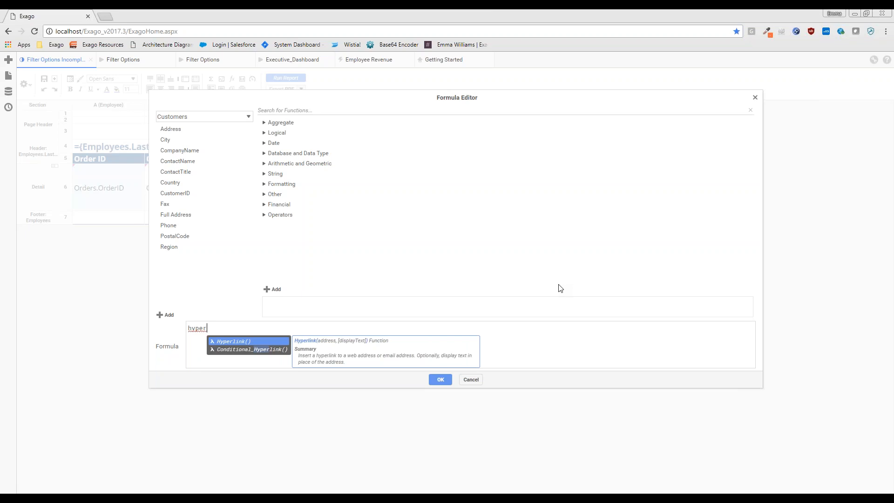
pyautogui.press('Return')
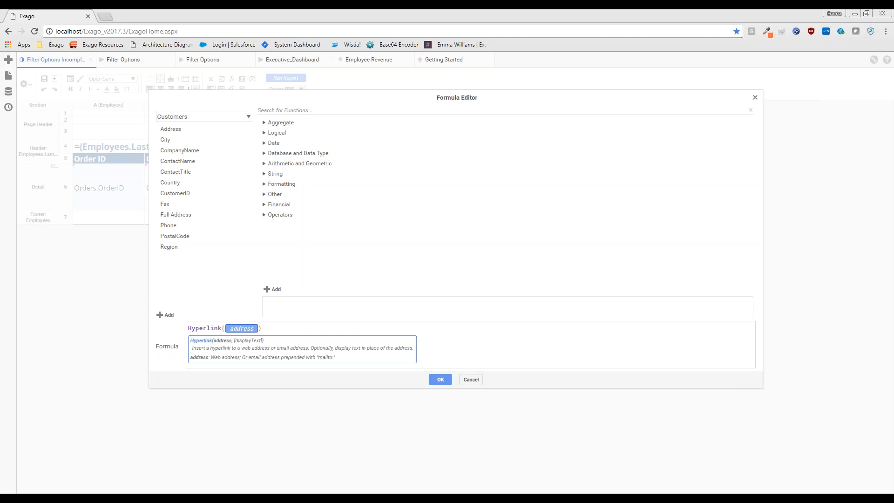
pyautogui.write("''")
pyautogui.write('https://www.google.com/search?q=')
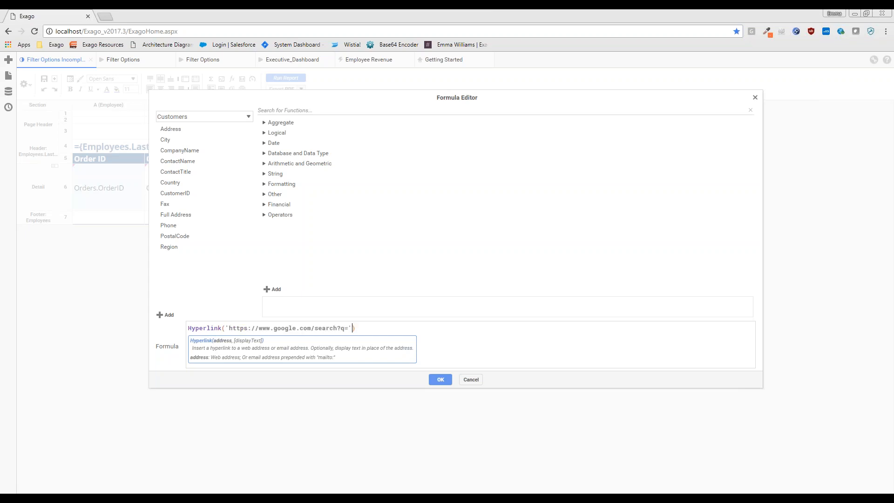
# - Append &{Orders.OrderID} to the address argument of the Hyperlink formula
pyautogui.write('&orderid')
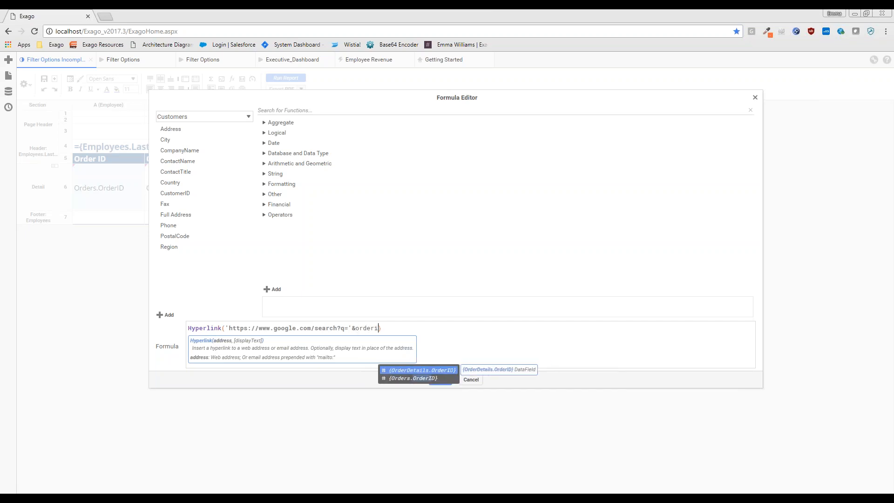
pyautogui.press('Return')
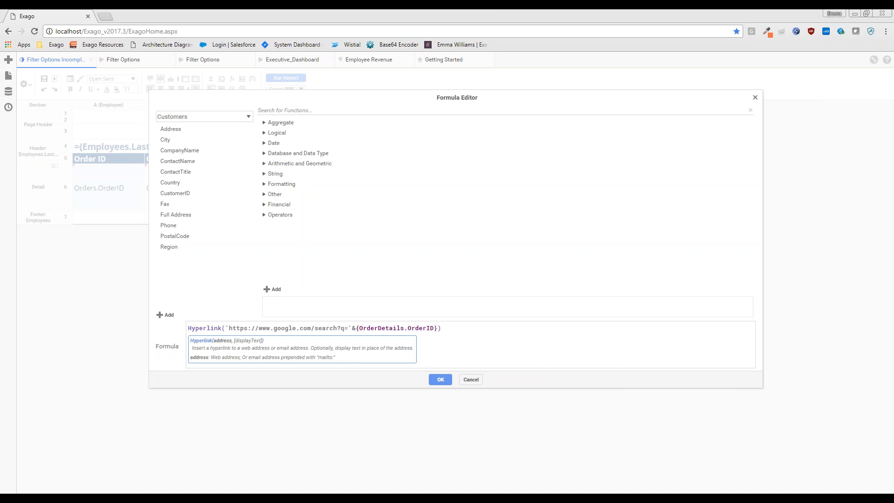
pyautogui.hotkey('ctrl', 'shift', 'Left')
pyautogui.hotkey('ctrl', 'shift', 'Left')
pyautogui.hotkey('ctrl', 'shift', 'Left')
pyautogui.hotkey('ctrl', 'shift', 'Right')
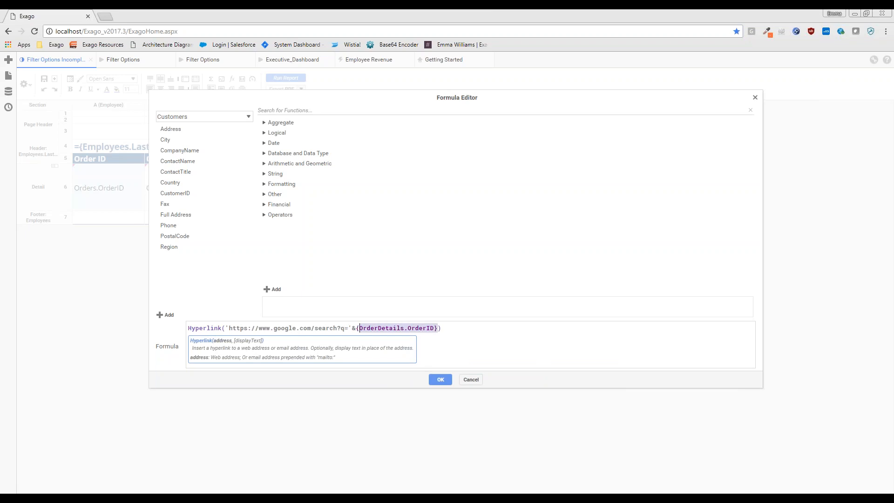
pyautogui.press('BackSpace')
pyautogui.write('orders.ord')
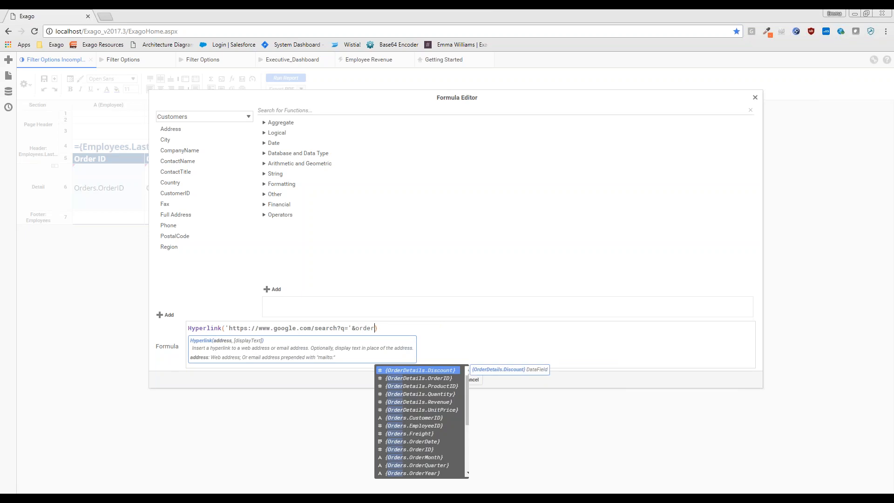
pyautogui.press('Return')
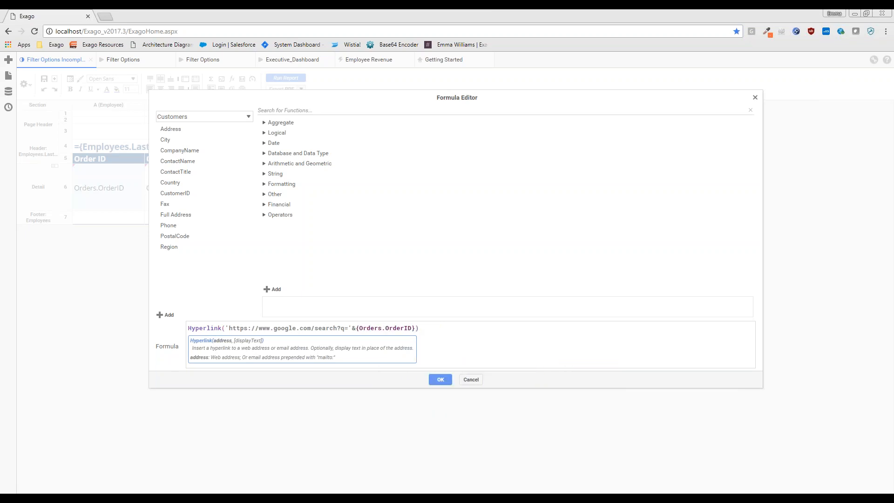
# - Add {Orders.OrderID} as the display text of the Hyperlink formula and apply the formula to the cell
pyautogui.write(',')
pyautogui.write('orderid')
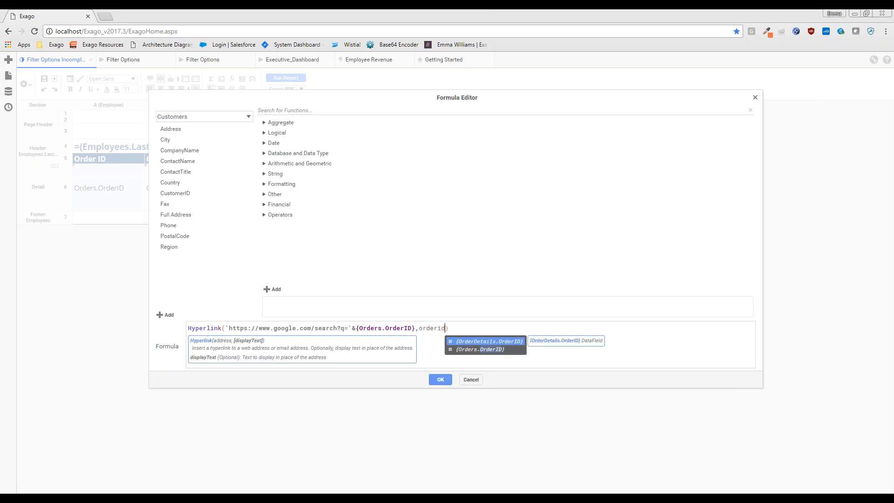
pyautogui.press('Return')
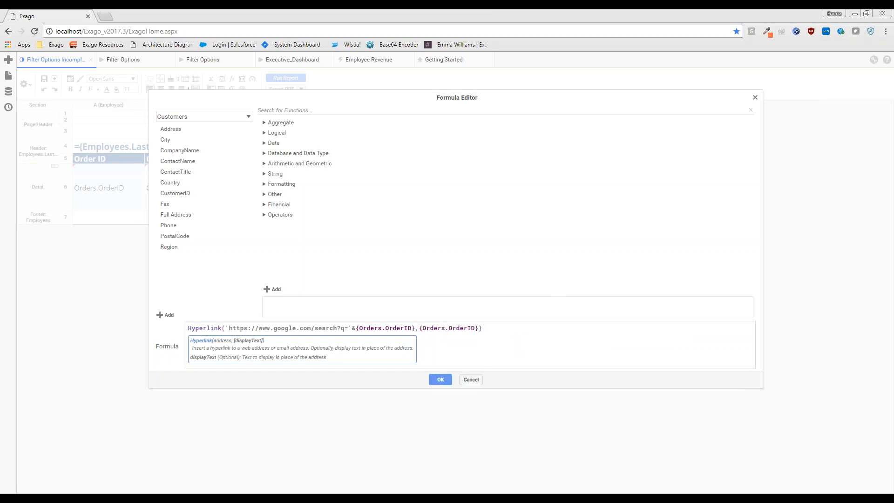
pyautogui.click(441, 380)
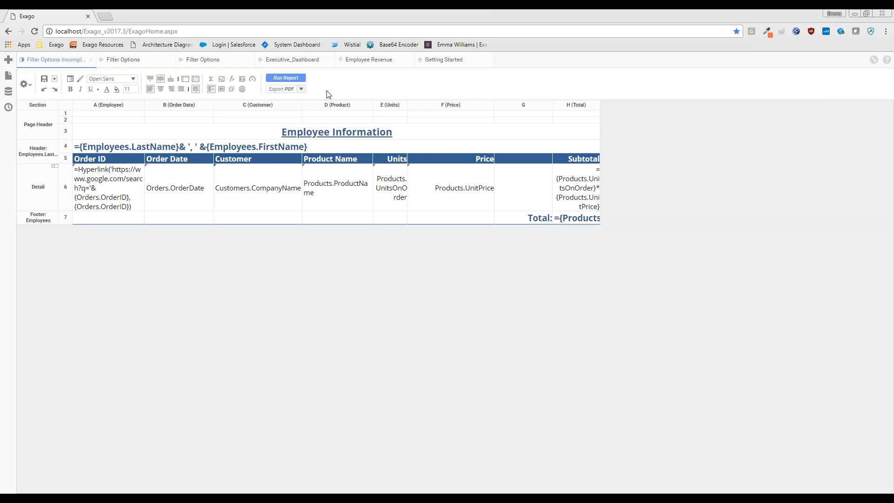
# - Run the Filter Options Incomplete report to check the Order ID hyperlinks, and return to its design
pyautogui.click(286, 78)
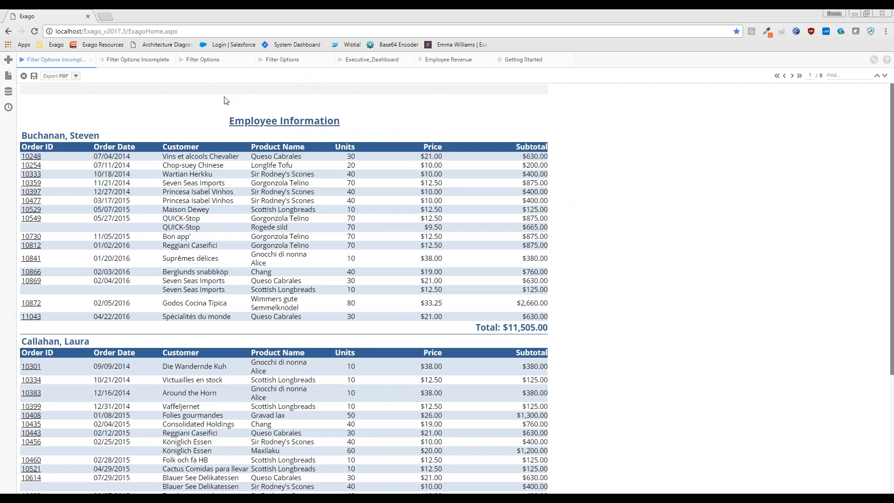
pyautogui.moveTo(219, 94)
pyautogui.click(134, 64)
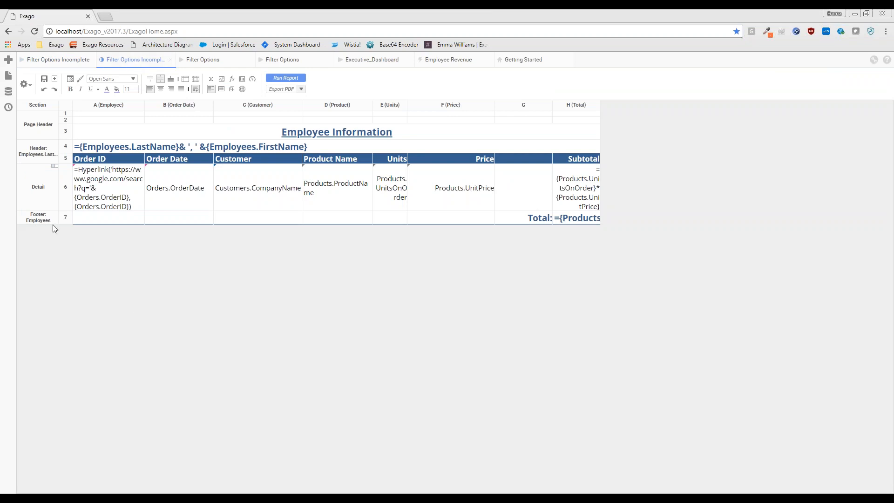
# - Allow hiding and showing columns in the report viewer options of Filter Options Incomplete
pyautogui.click(27, 88)
pyautogui.moveTo(51, 179)
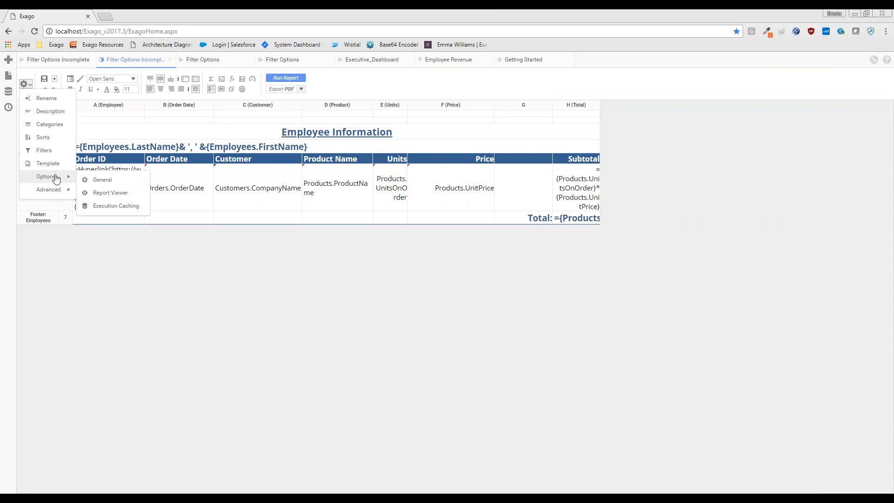
pyautogui.click(108, 194)
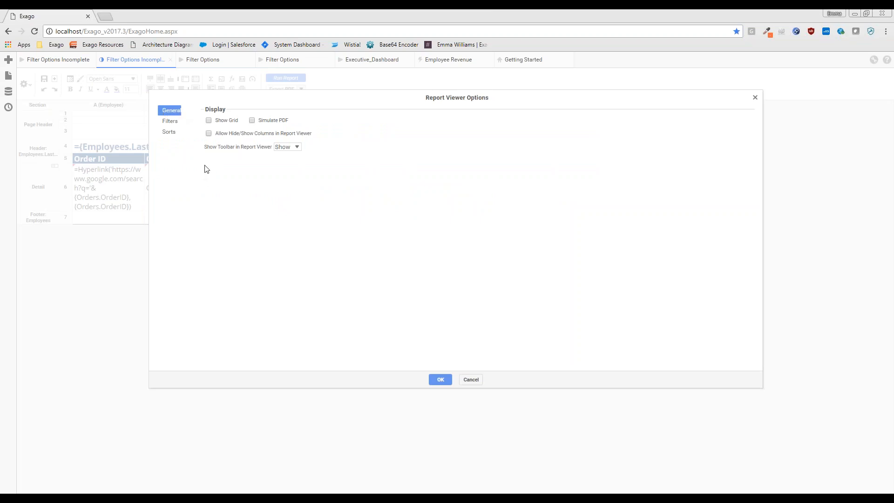
pyautogui.click(209, 134)
# - Add an Employees.LastName viewer filter of type Multiple Choice that is initially displayed on the panel
pyautogui.click(173, 123)
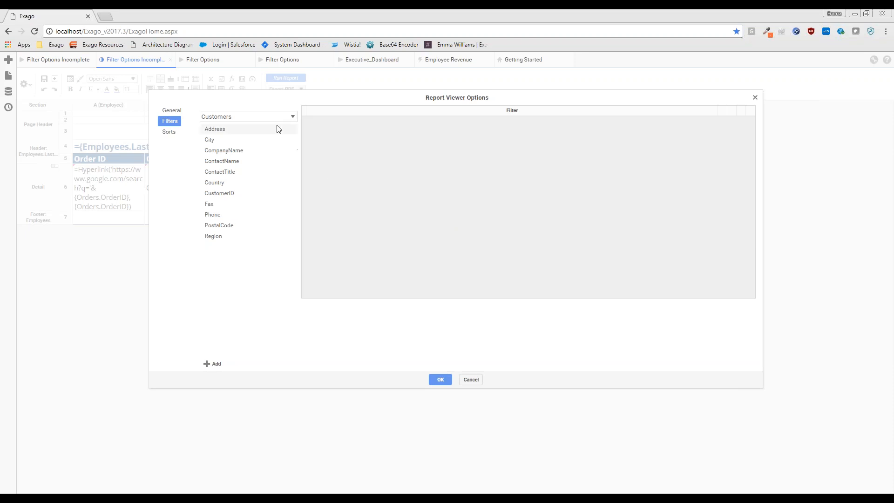
pyautogui.click(270, 113)
pyautogui.click(256, 134)
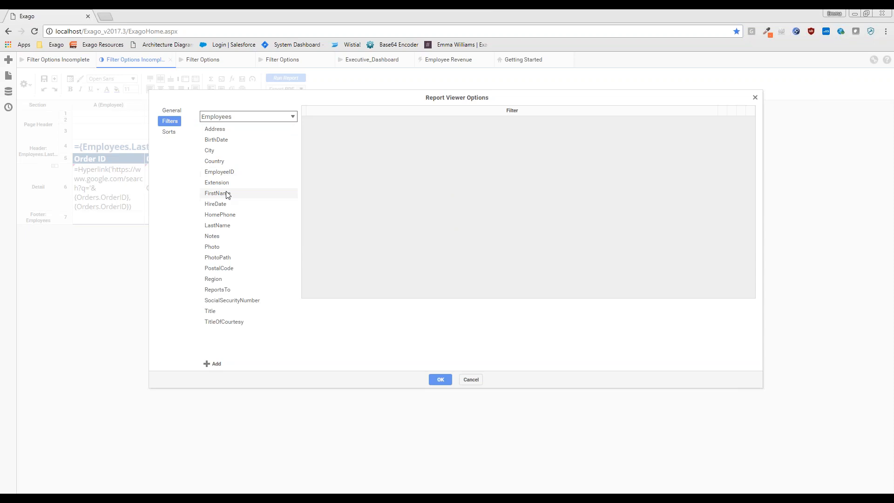
pyautogui.moveTo(223, 228); pyautogui.dragTo(384, 166)
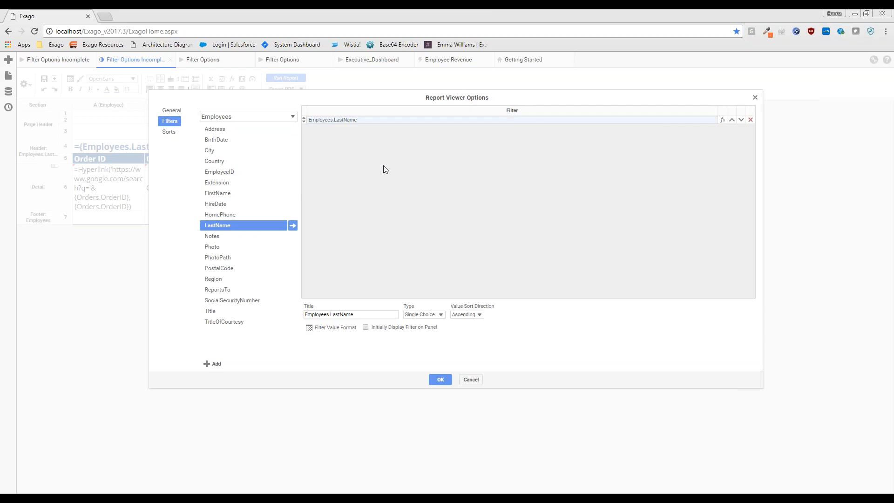
pyautogui.click(424, 314)
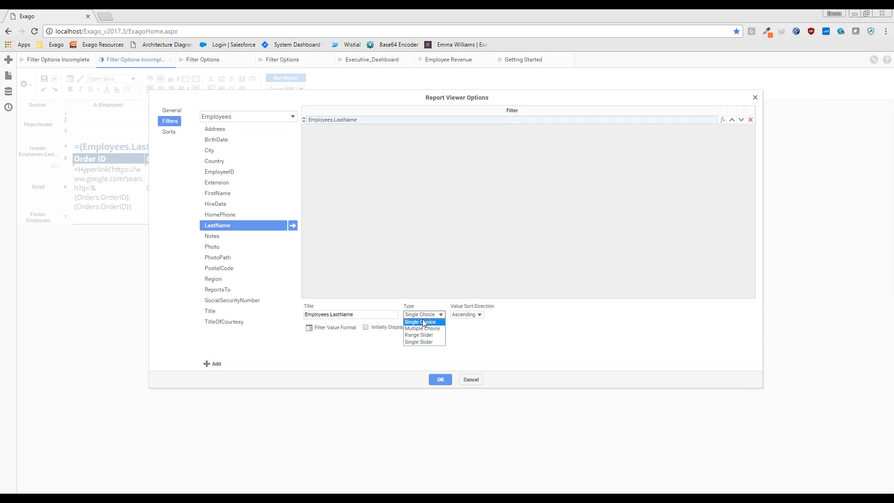
pyautogui.click(422, 328)
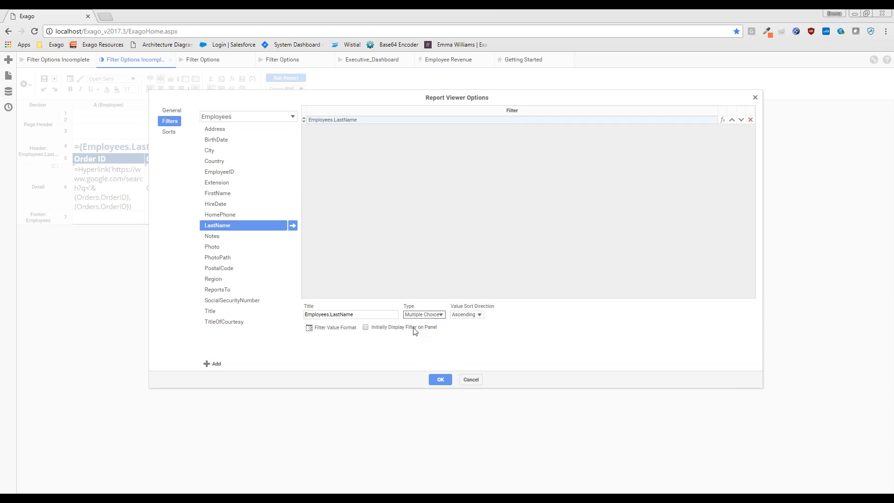
pyautogui.click(366, 328)
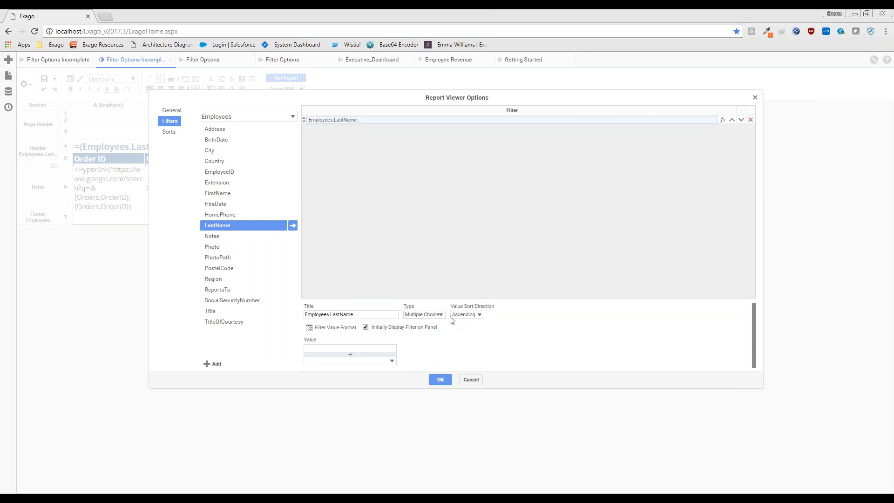
pyautogui.click(473, 208)
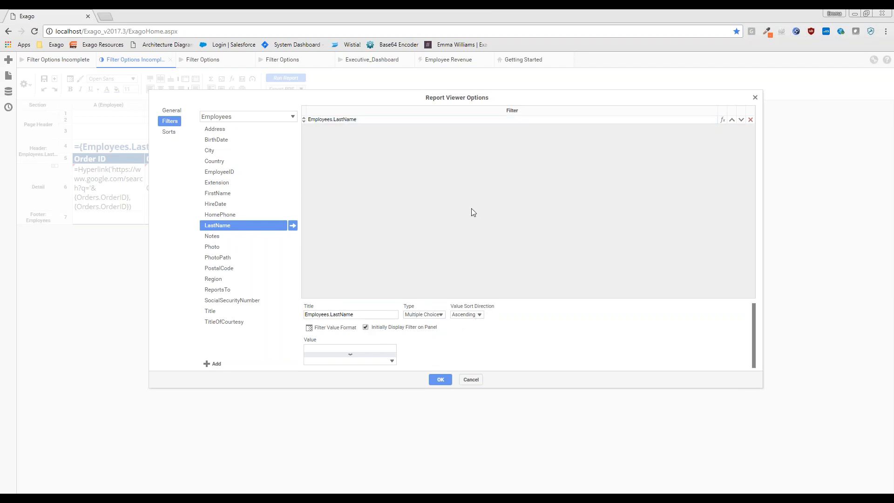
# - Add a Customers.CompanyName viewer filter, initially displayed on the panel, with the title Customer Name
pyautogui.click(242, 117)
pyautogui.click(232, 132)
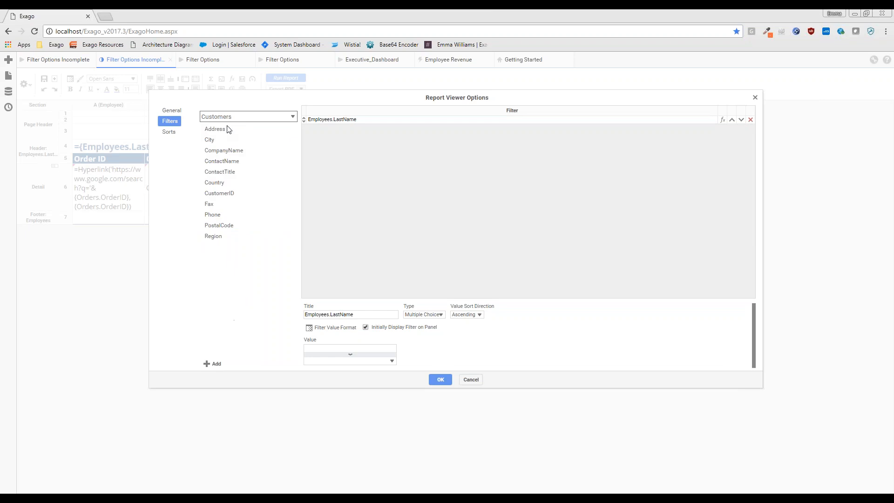
pyautogui.doubleClick(230, 156)
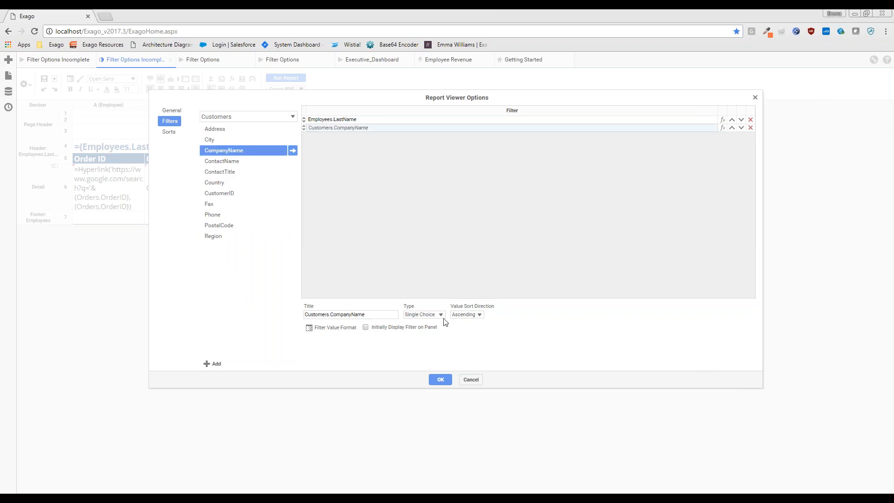
pyautogui.click(366, 328)
pyautogui.doubleClick(371, 314)
pyautogui.tripleClick(372, 315)
pyautogui.write('C')
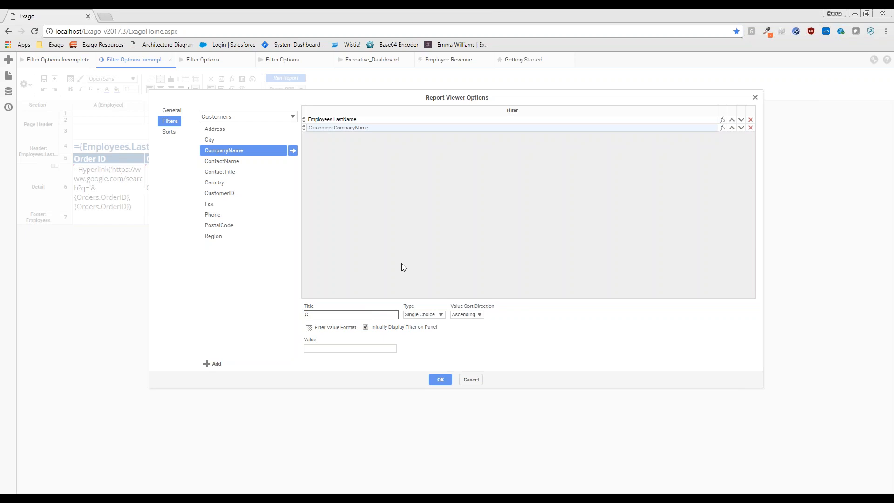
pyautogui.write('ustomer Name')
pyautogui.click(421, 265)
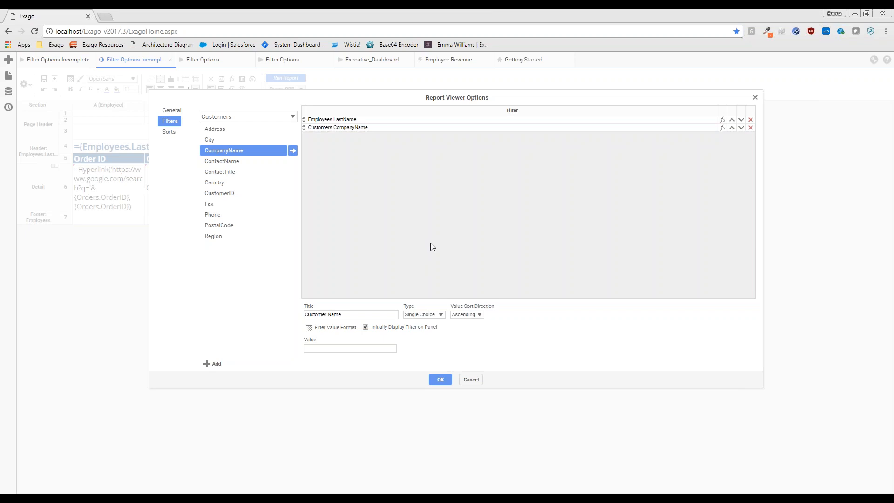
# - Add an Orders.OrderDate viewer filter of type Range Slider that is initially displayed on the panel
pyautogui.click(238, 117)
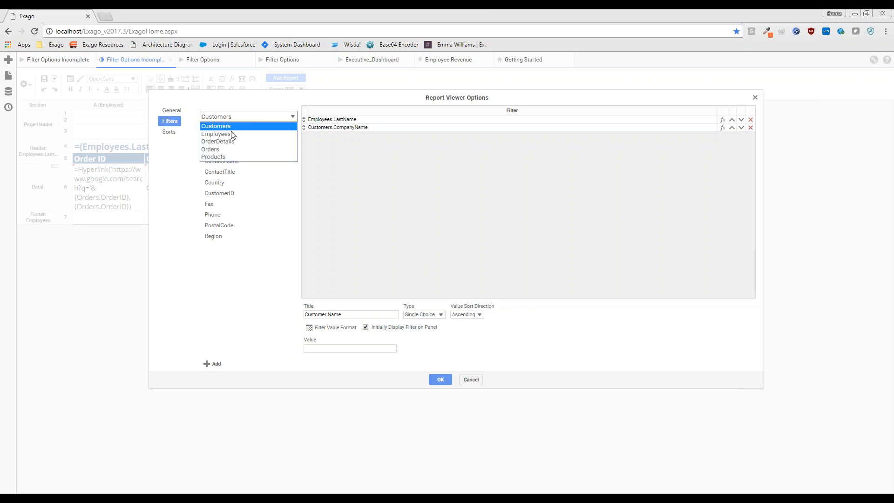
pyautogui.click(215, 150)
pyautogui.moveTo(227, 162); pyautogui.dragTo(369, 163)
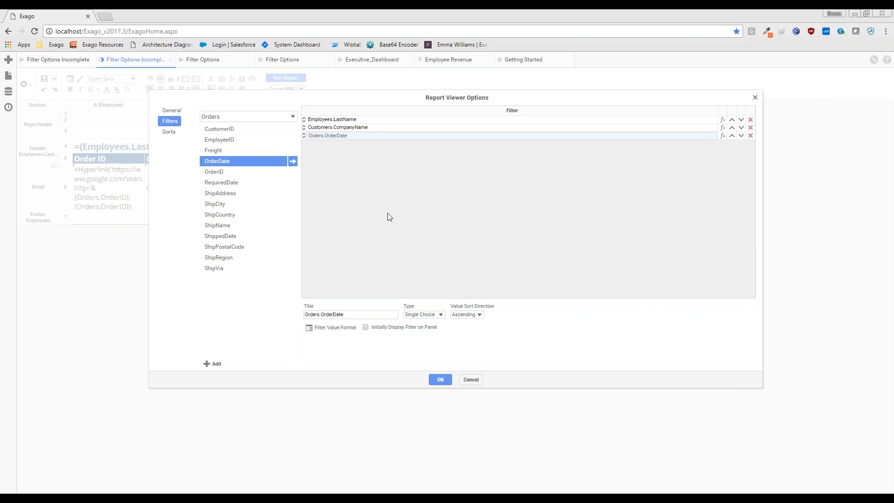
pyautogui.click(430, 316)
pyautogui.click(428, 336)
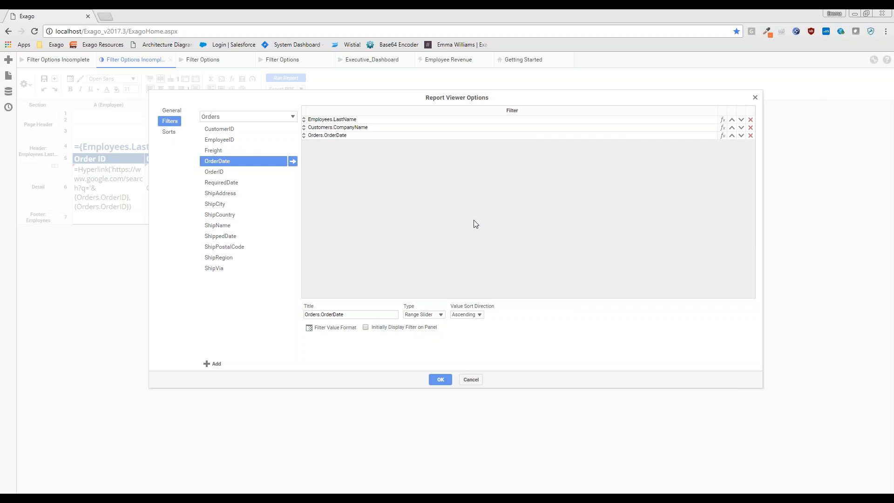
pyautogui.click(366, 328)
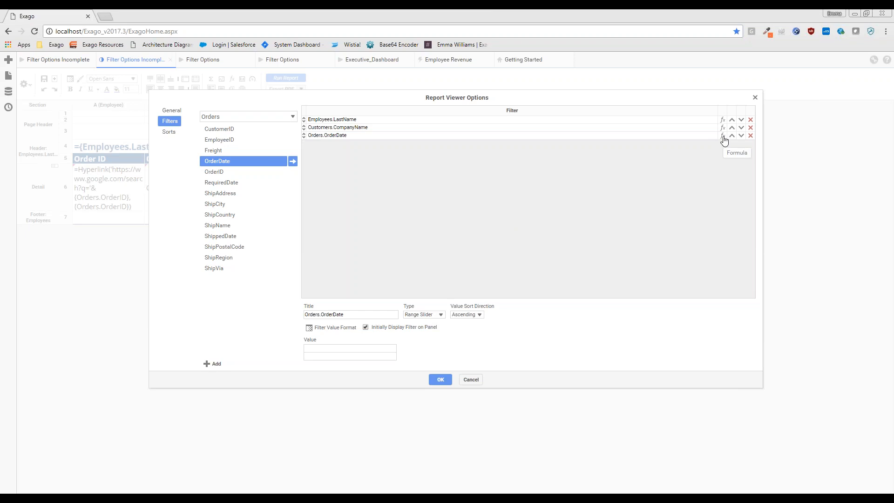
# - Change the order date viewer filter's formula to Year({Orders.OrderDate}) and its type to Multiple Choice
pyautogui.click(723, 136)
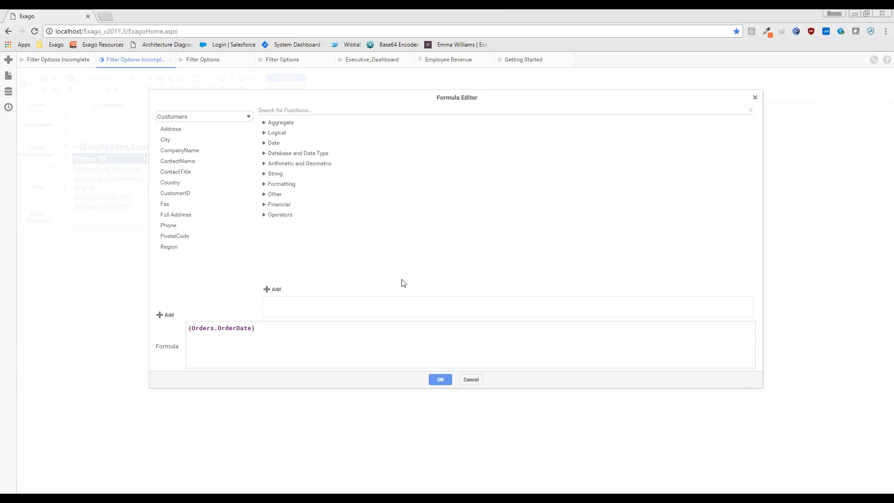
pyautogui.write('year')
pyautogui.press('Return')
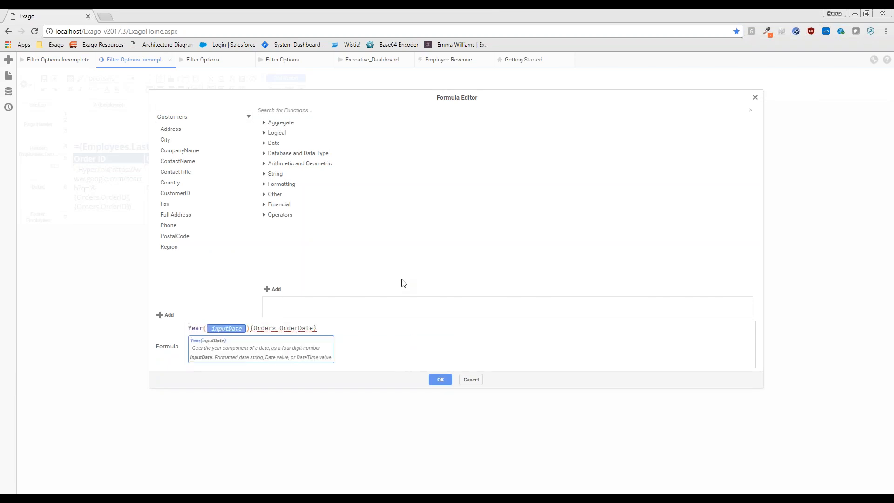
pyautogui.press('Delete')
pyautogui.press('Delete')
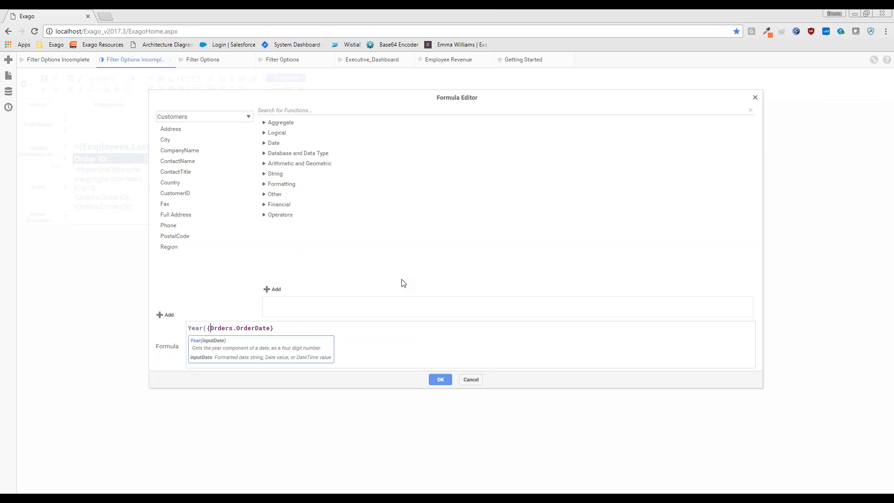
pyautogui.write(')')
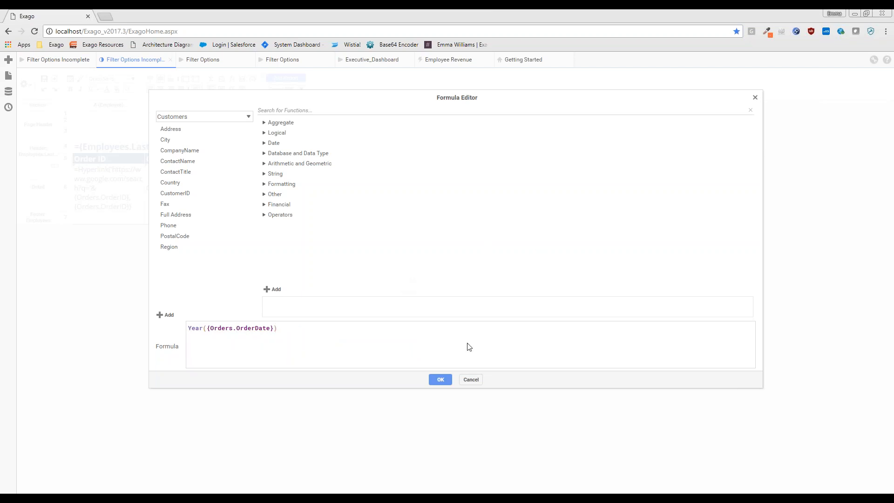
pyautogui.click(440, 380)
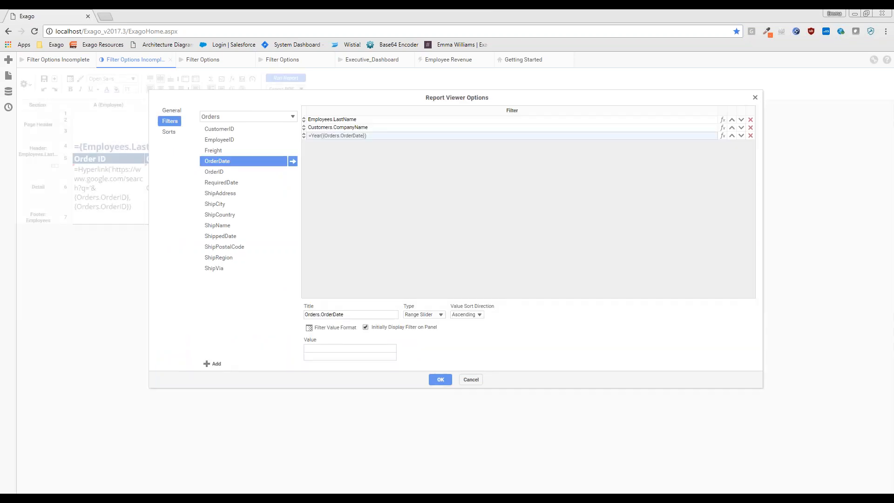
pyautogui.click(436, 315)
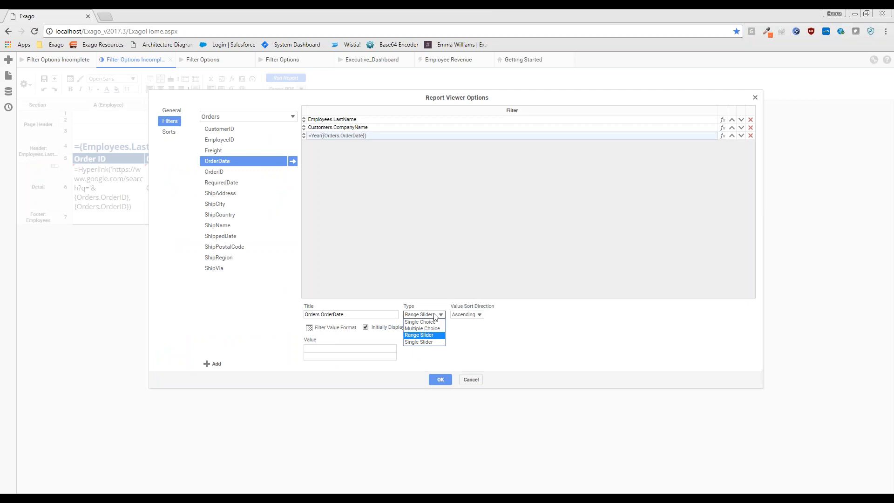
pyautogui.click(422, 329)
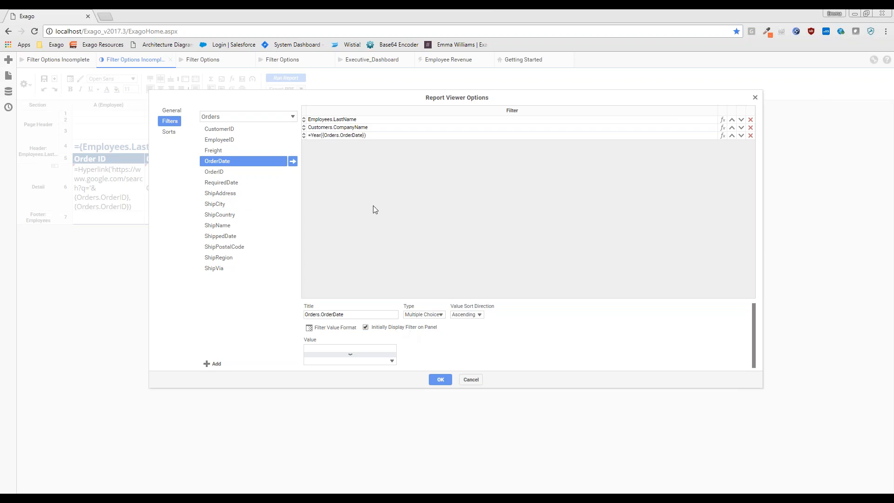
# - Add an Orders.OrderID viewer filter of type Multiple Choice
pyautogui.click(231, 130)
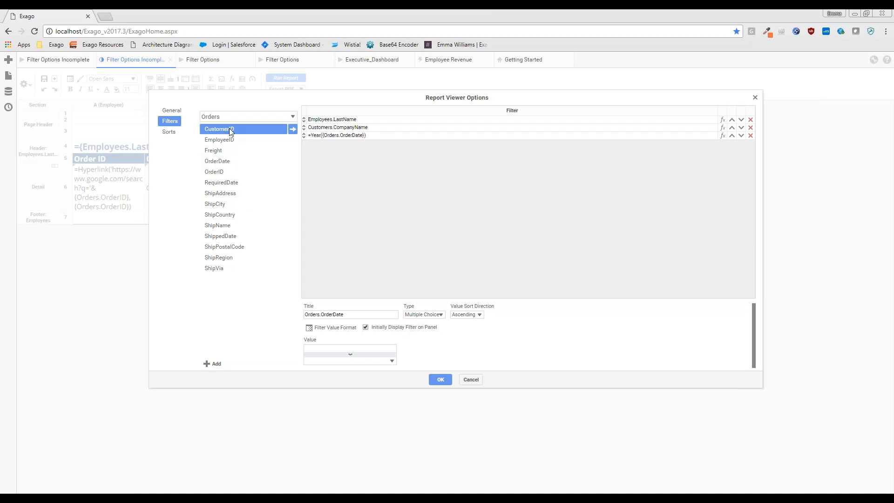
pyautogui.moveTo(221, 172); pyautogui.dragTo(321, 172)
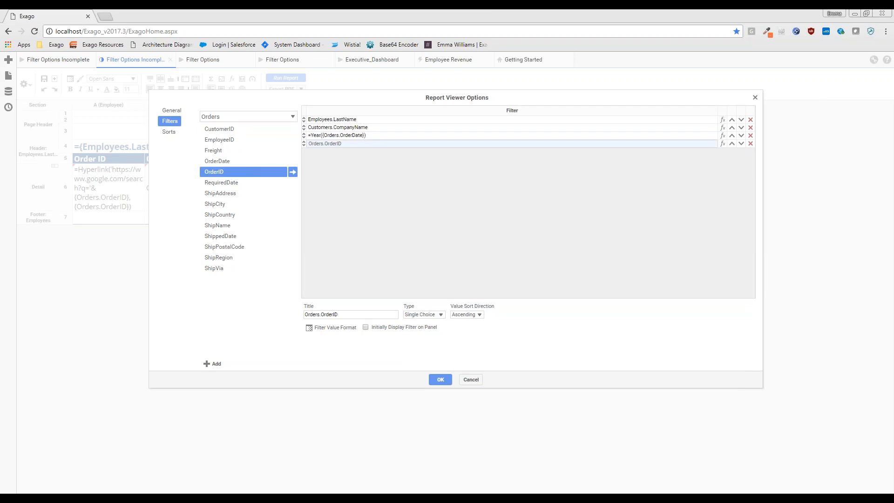
pyautogui.click(423, 315)
pyautogui.click(422, 329)
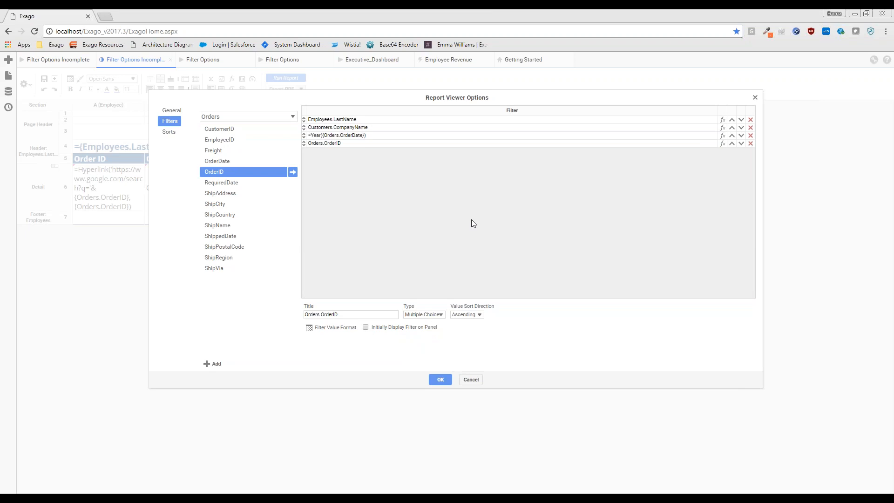
# - Display the sorts in the report viewer, title the Employees.LastName sort Last Name, and apply the report viewer options
pyautogui.click(169, 134)
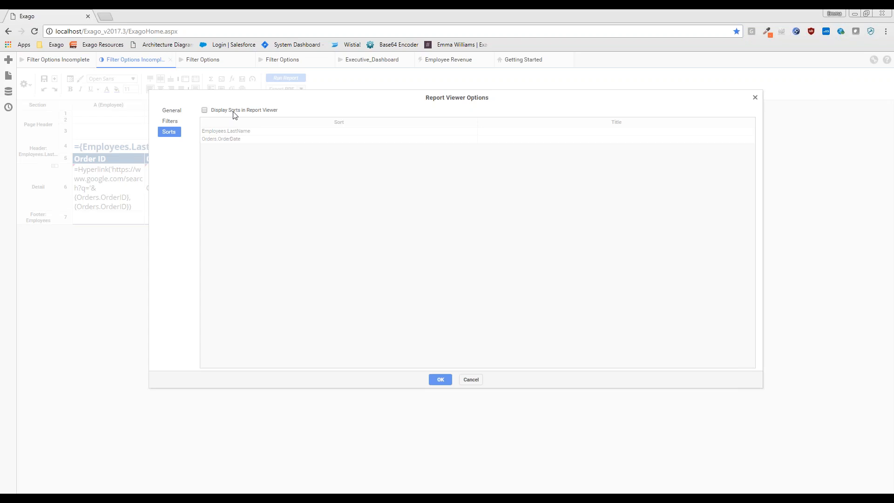
pyautogui.click(205, 111)
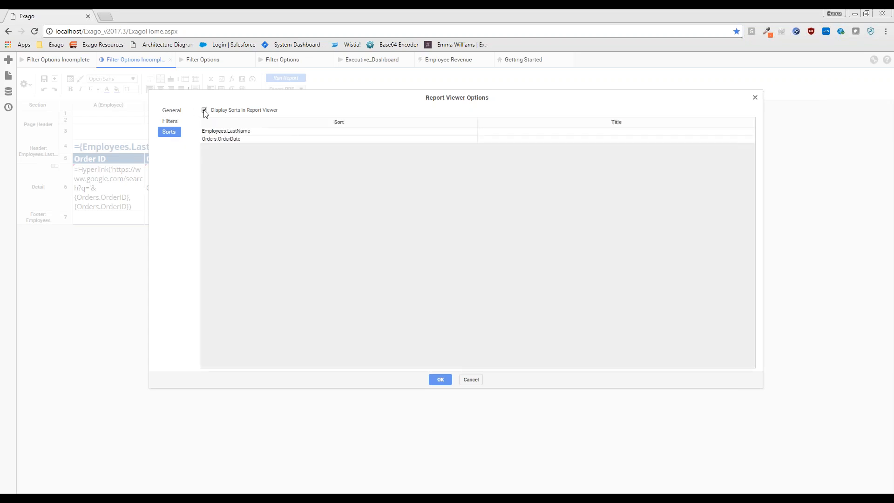
pyautogui.click(262, 133)
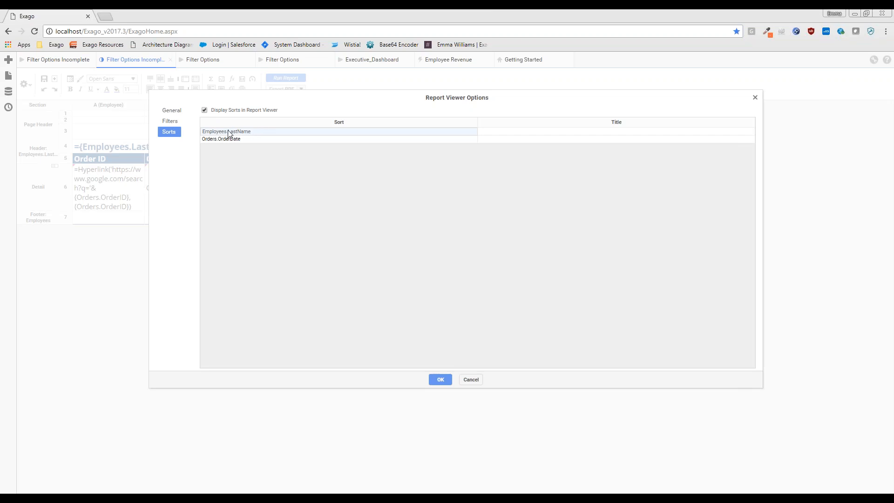
pyautogui.click(567, 133)
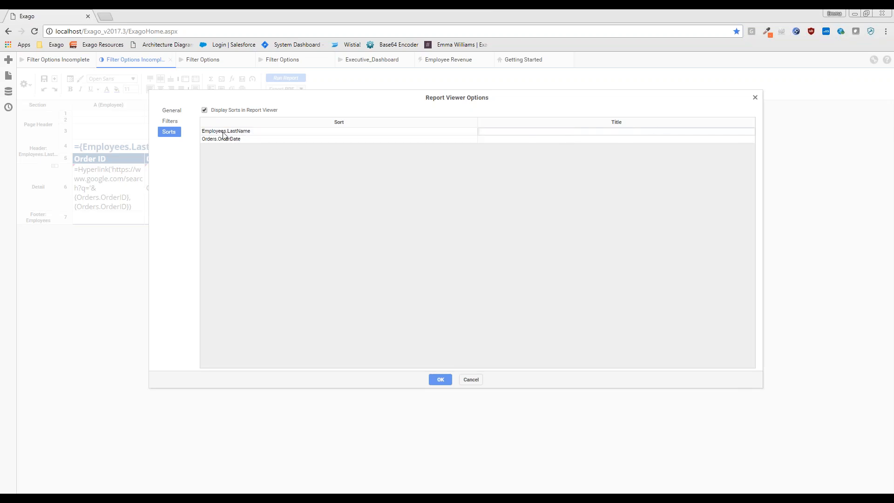
pyautogui.write('Last Name')
pyautogui.press('Return')
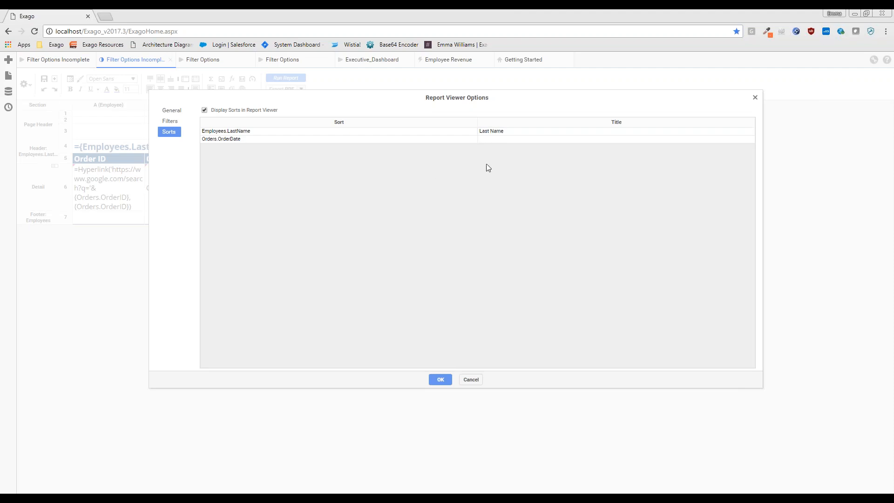
pyautogui.click(440, 380)
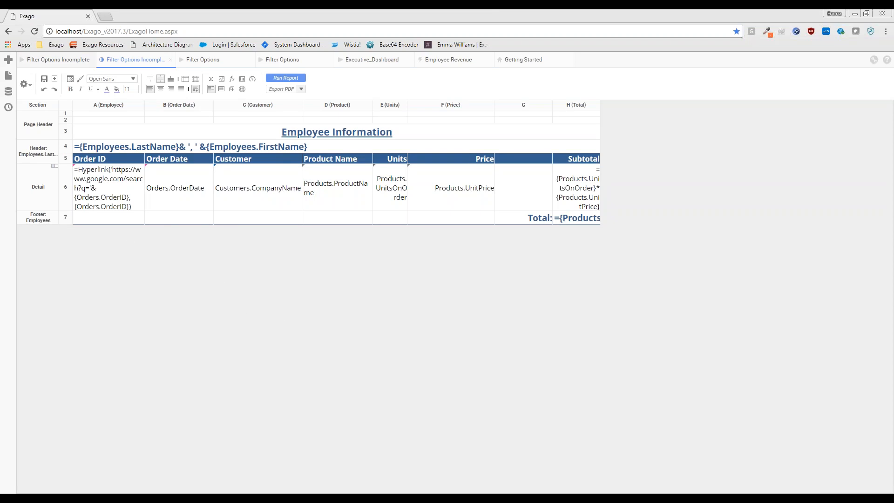
# - Add an Orders.OrderDate report filter that prompts for its value and uses the Is Between operator
pyautogui.click(25, 84)
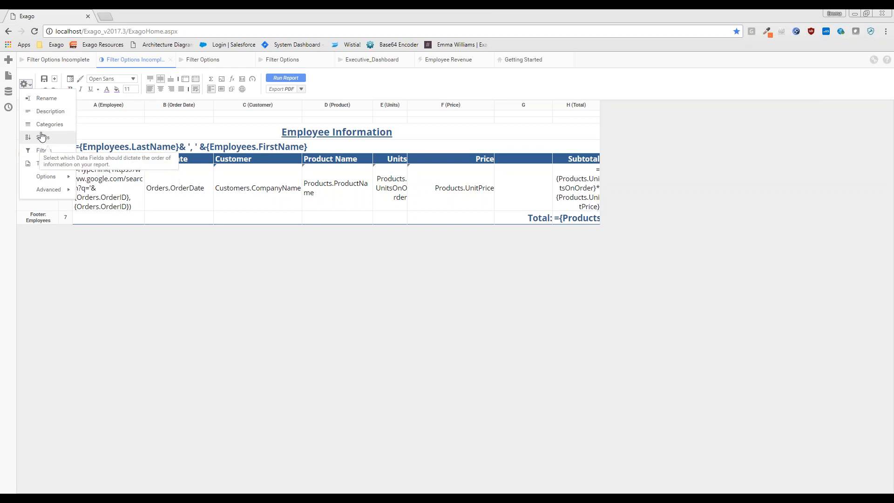
pyautogui.moveTo(45, 176)
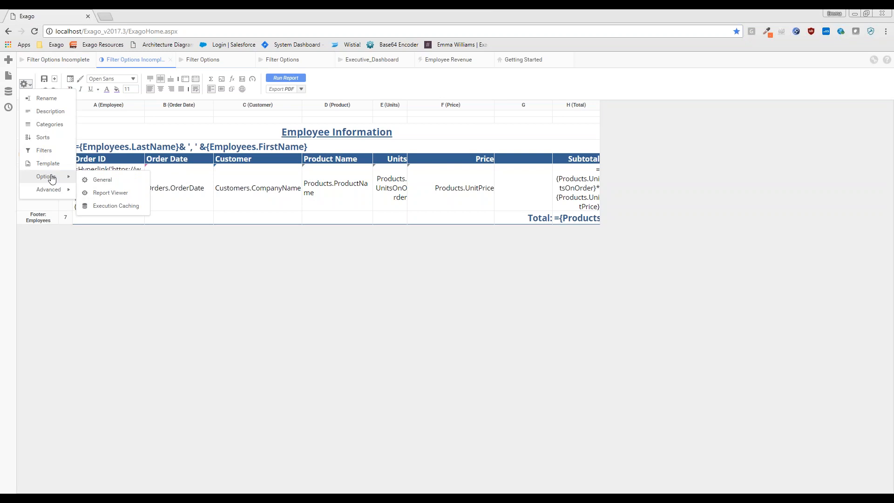
pyautogui.click(47, 151)
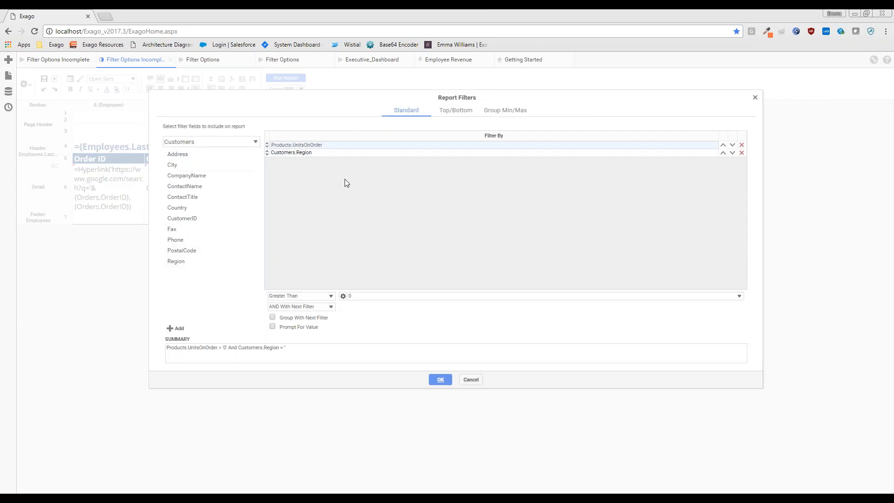
pyautogui.click(180, 142)
pyautogui.click(190, 175)
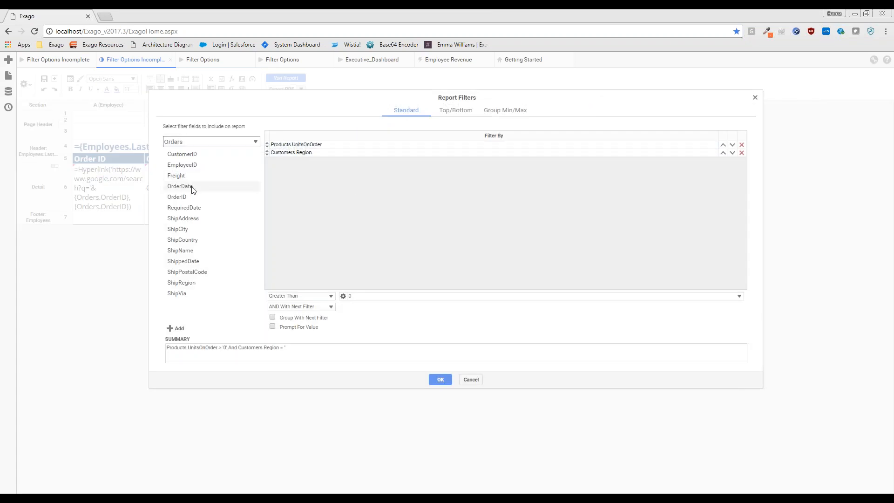
pyautogui.moveTo(193, 187); pyautogui.dragTo(317, 194)
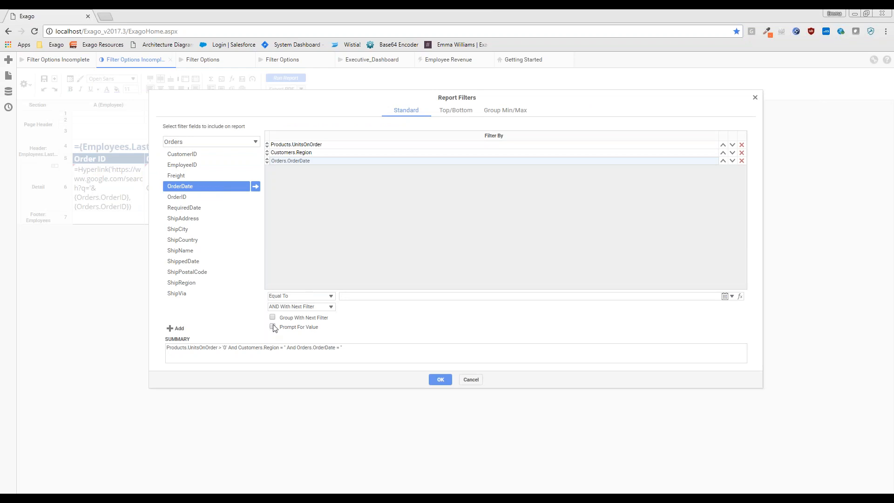
pyautogui.click(289, 327)
pyautogui.click(306, 295)
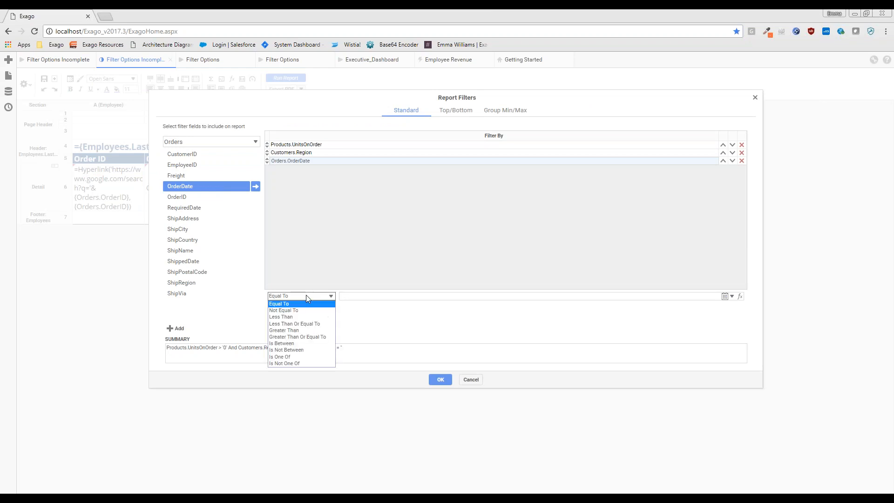
pyautogui.click(294, 347)
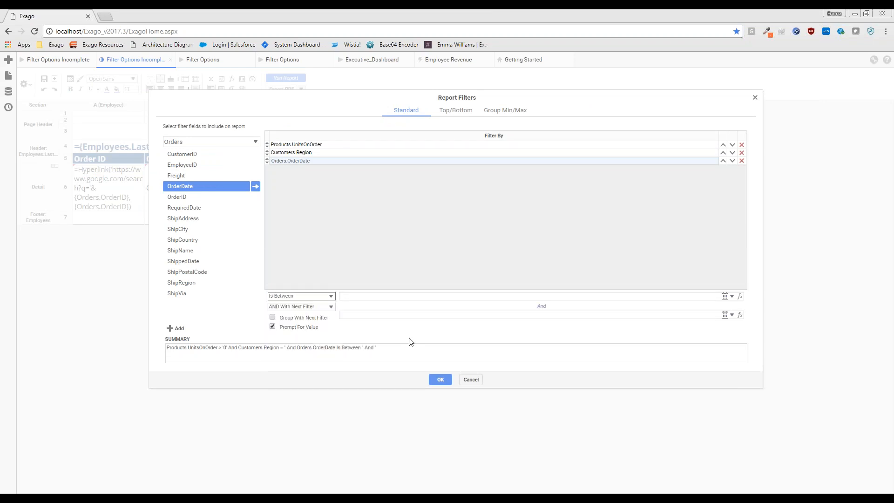
# - Set the start date of the Orders.OrderDate report filter to 01/01/2014
pyautogui.click(724, 296)
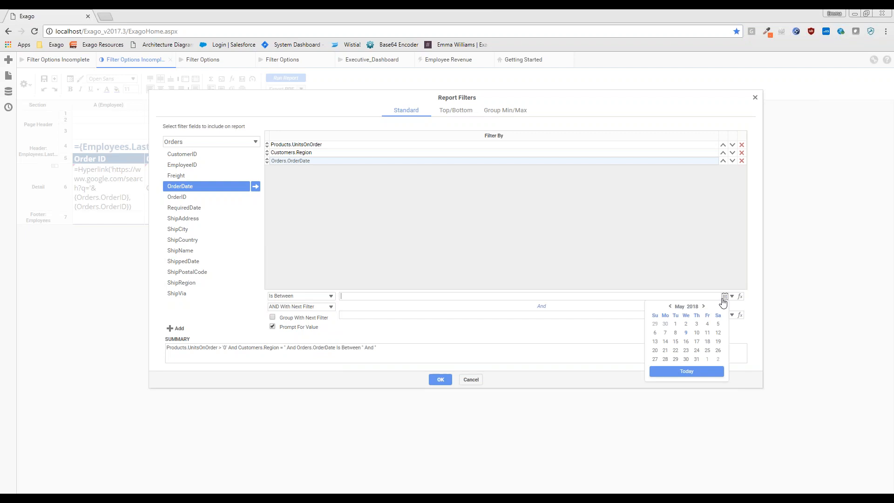
pyautogui.click(693, 306)
pyautogui.scroll(-5, 694, 366)
pyautogui.click(697, 320)
pyautogui.click(679, 307)
pyautogui.click(679, 314)
pyautogui.click(686, 325)
# - Set the end date of the Orders.OrderDate report filter to 12/31/2016 and apply the report filters
pyautogui.click(725, 316)
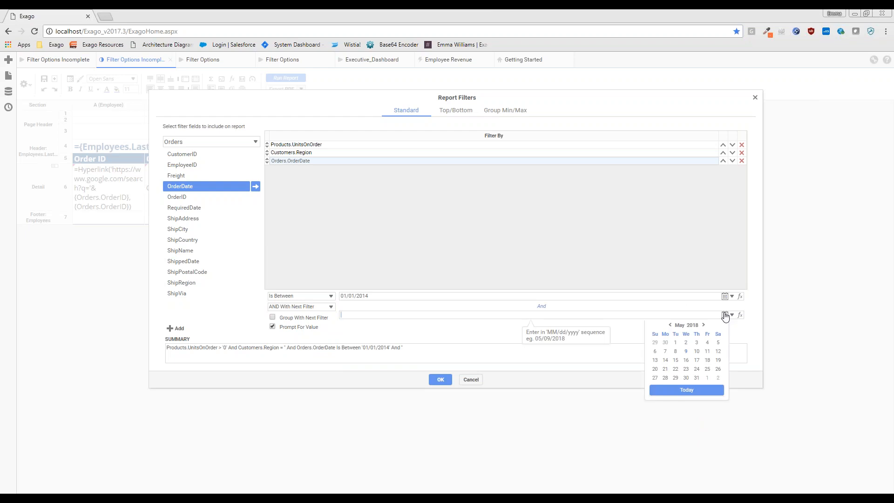
pyautogui.click(680, 325)
pyautogui.click(679, 405)
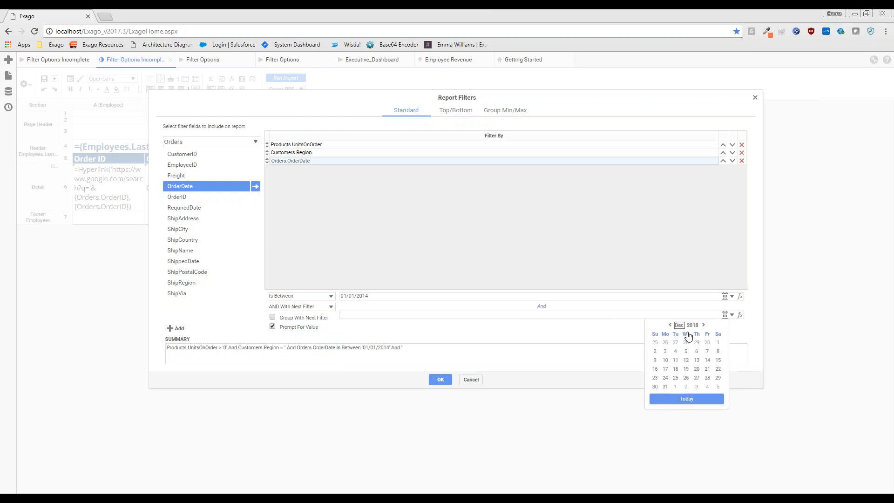
pyautogui.click(693, 325)
pyautogui.scroll(-3, 693, 416)
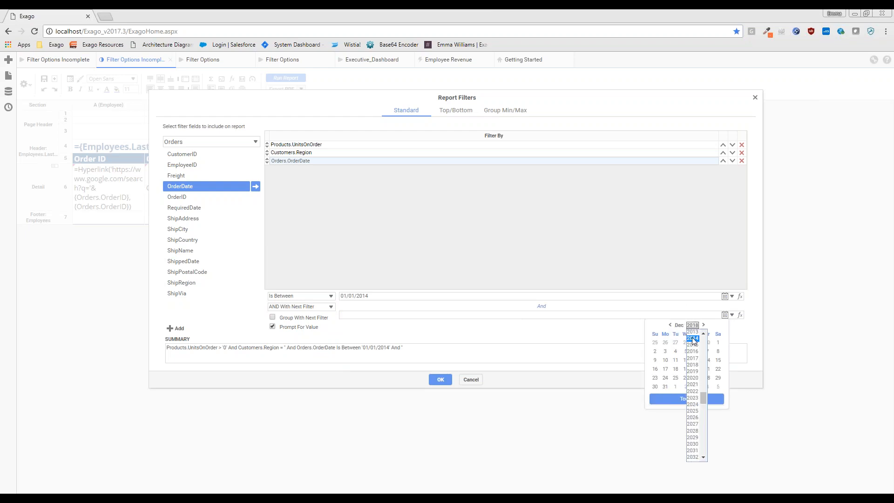
pyautogui.click(692, 337)
pyautogui.click(717, 378)
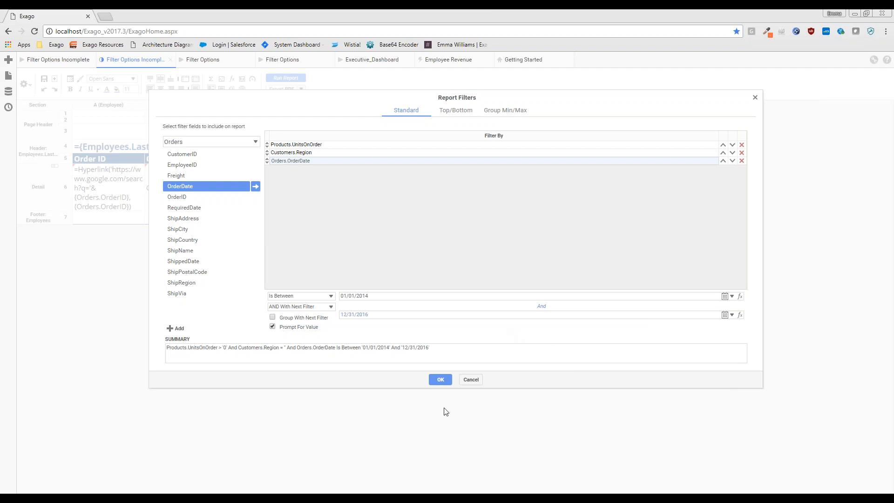
pyautogui.click(447, 380)
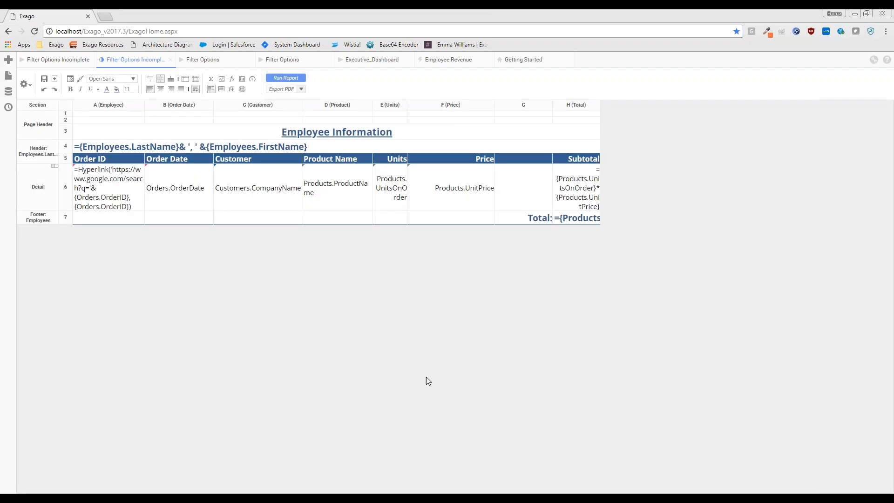
# - Run the Filter Options Incomplete report, accepting the prompted order date range
pyautogui.click(297, 80)
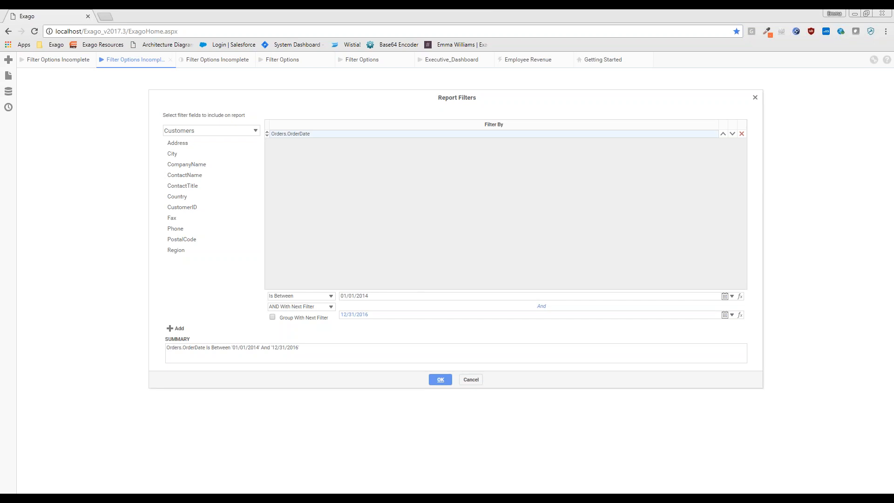
pyautogui.click(441, 380)
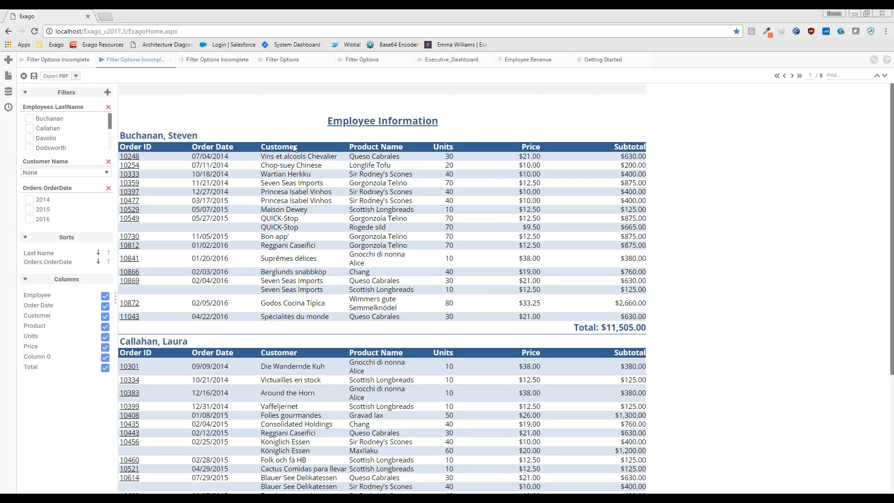
# - Add an interactive Orders.OrderID filter to the Employee Information report output
pyautogui.click(497, 90)
pyautogui.click(108, 93)
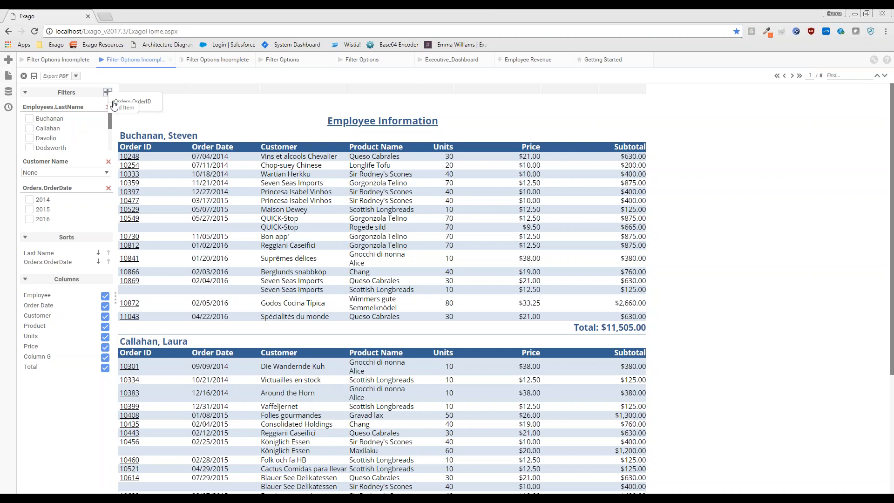
pyautogui.click(138, 102)
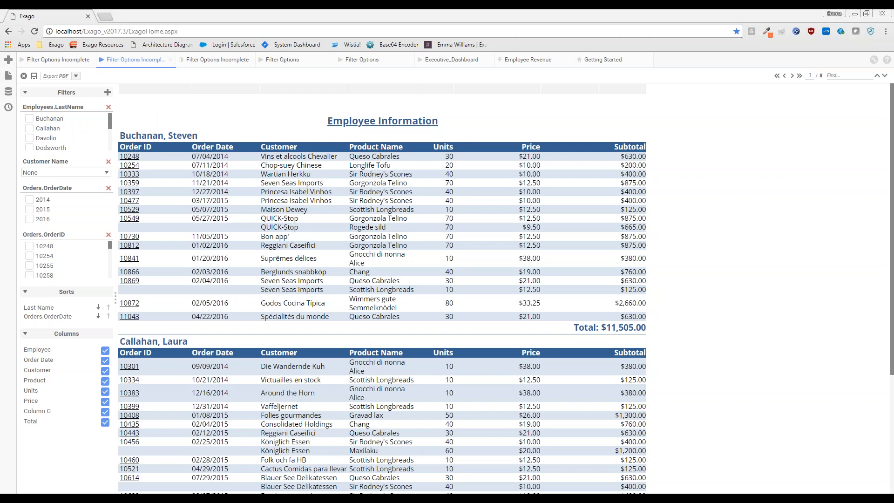
# - Switch to the Interactive HTML.ppt presentation in Google Slides, present it full screen and advance to the Lab Topic for June slide
pyautogui.moveTo(893, 29); pyautogui.dragTo(453, 10)
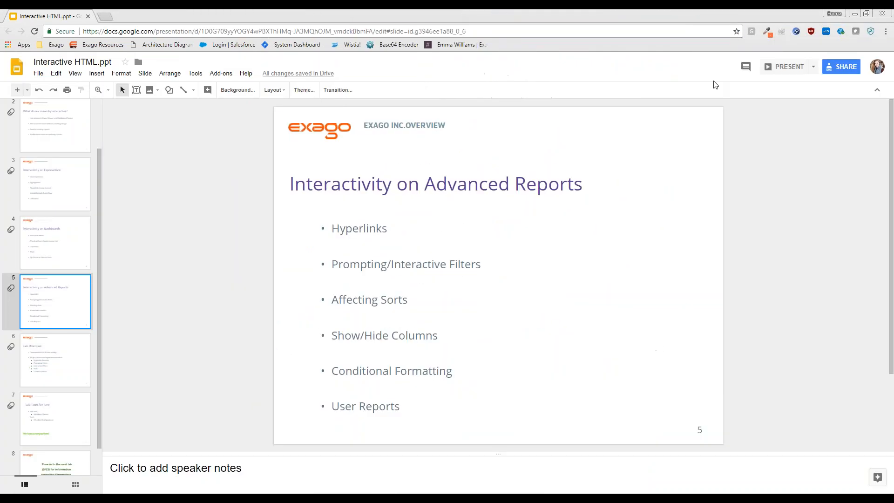
pyautogui.click(791, 69)
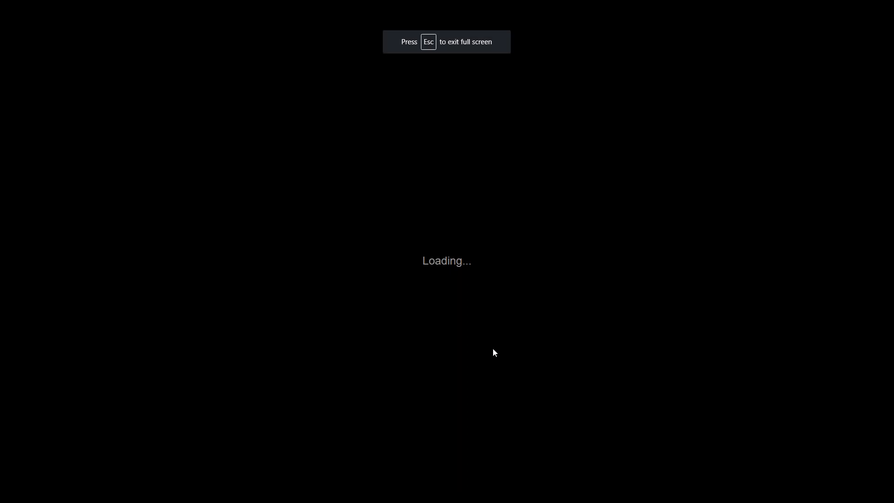
pyautogui.press('Right')
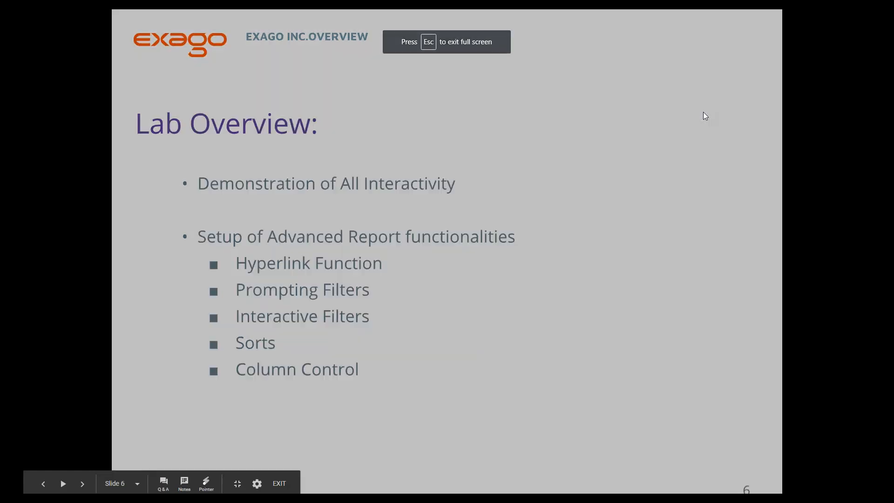
pyautogui.press('Right')
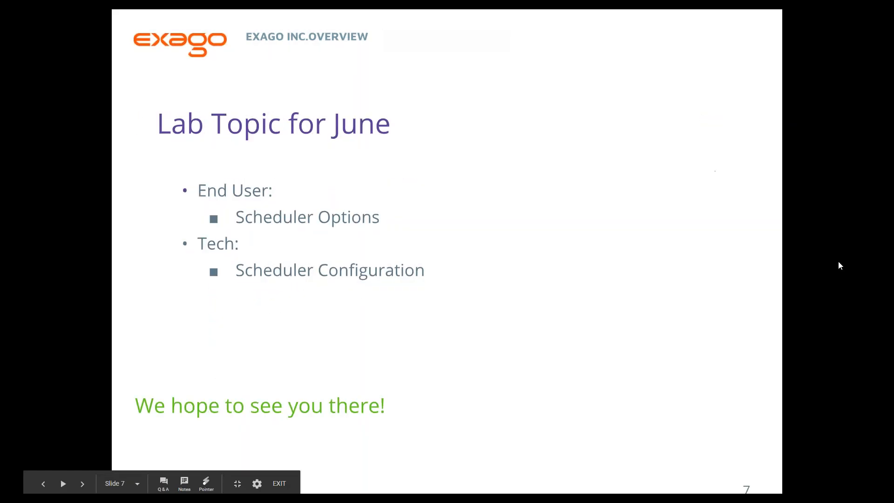